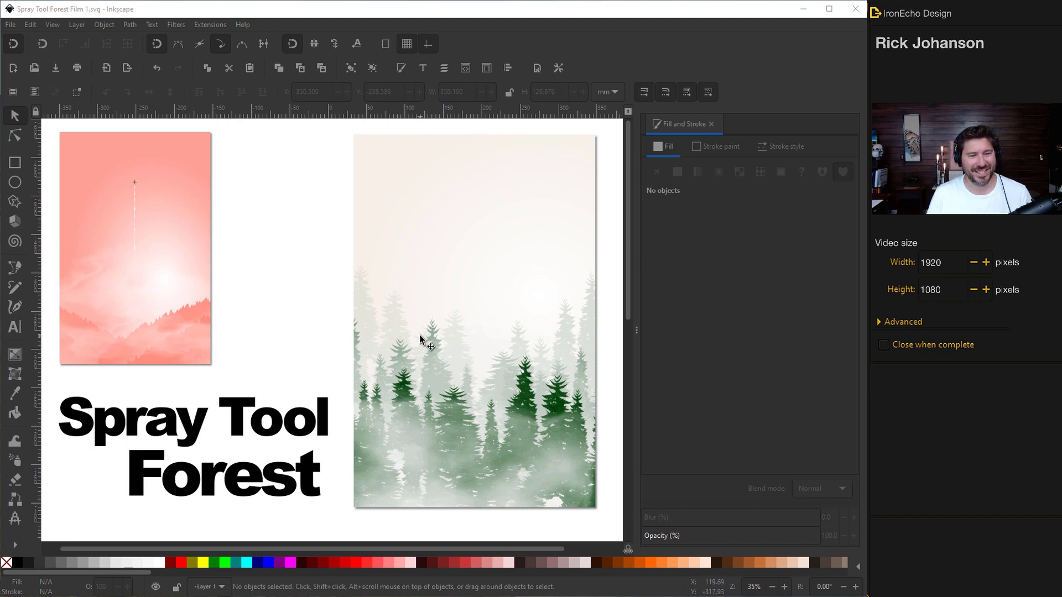
# Draw a roughly 305 × 433 mm rectangle on empty canvas, shift it right, and fill it eeeeee
pyautogui.scroll(-15, 420, 339)
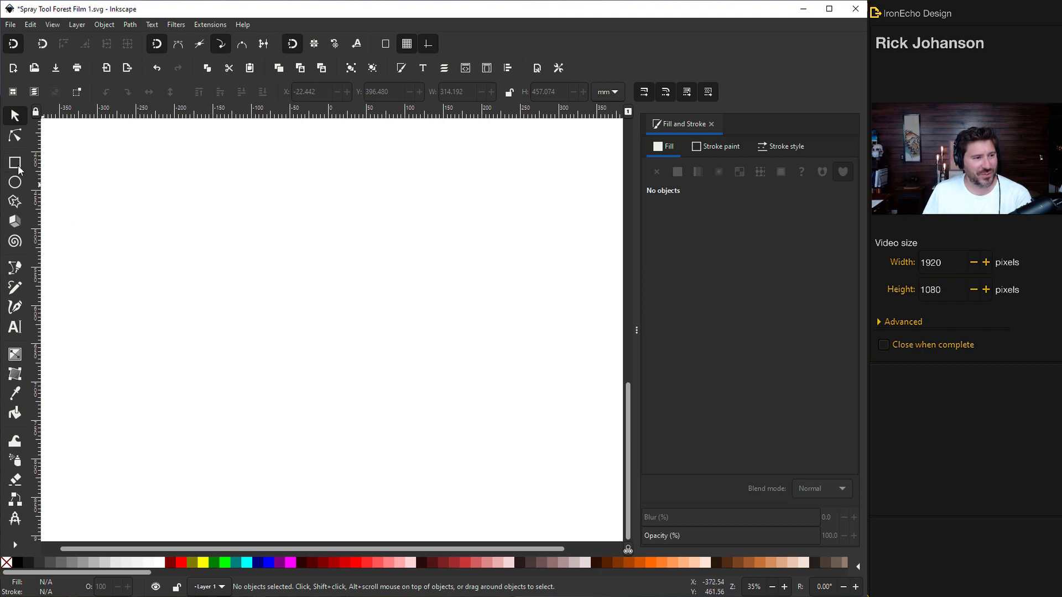
pyautogui.click(15, 163)
pyautogui.moveTo(209, 181)
pyautogui.mouseDown()
pyautogui.moveTo(400, 371)
pyautogui.moveTo(451, 469)
pyautogui.moveTo(444, 512)
pyautogui.mouseUp()
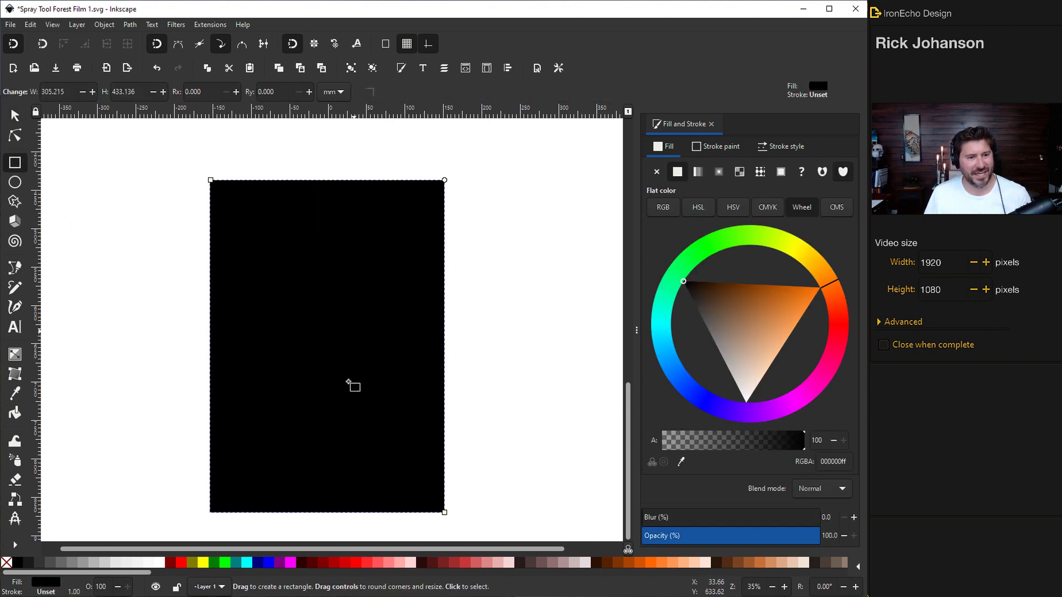
pyautogui.click(15, 116)
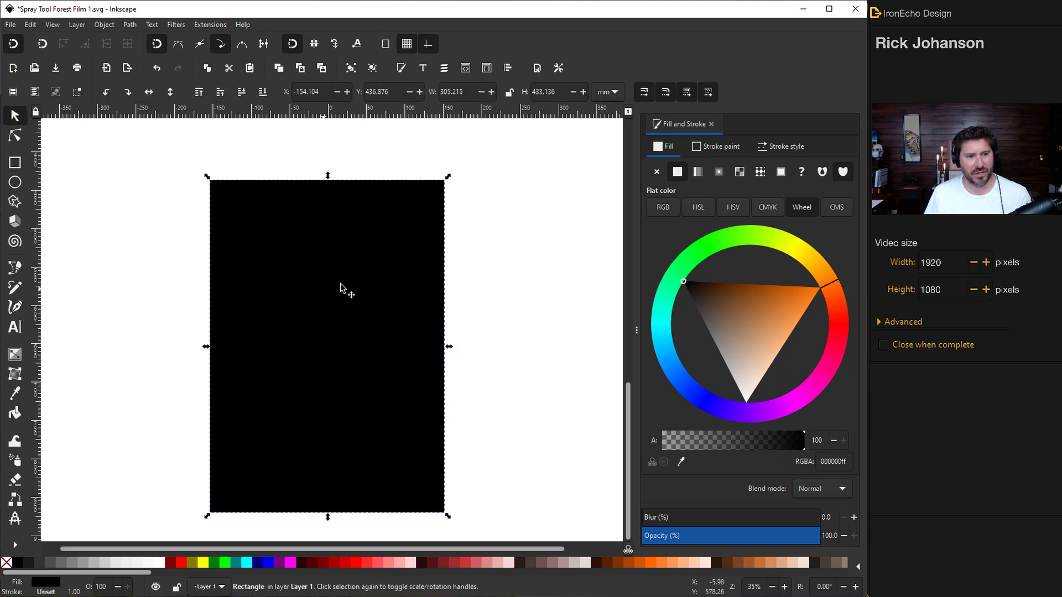
pyautogui.moveTo(359, 282); pyautogui.dragTo(404, 271)
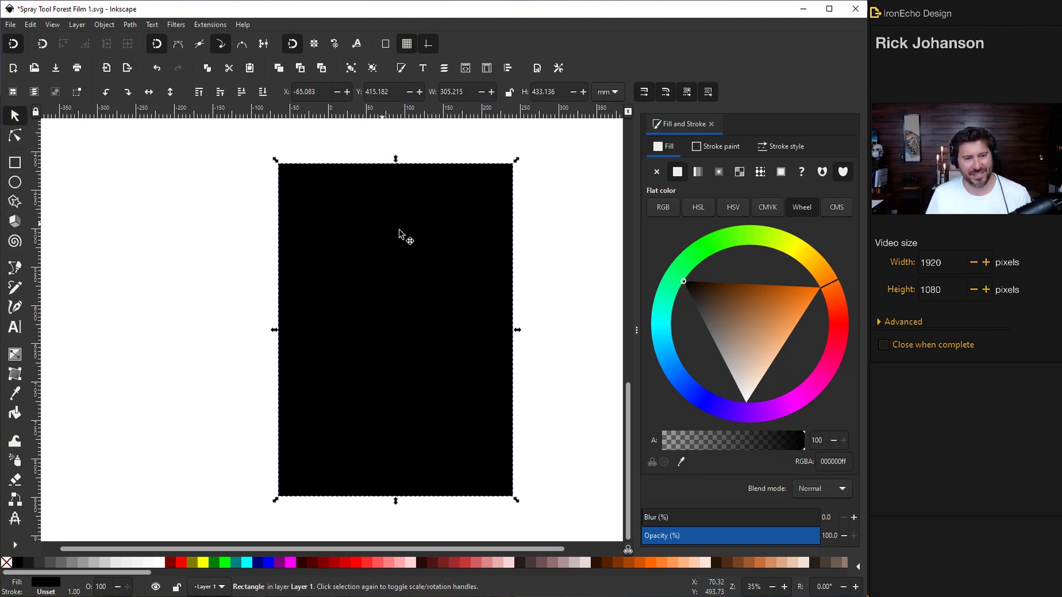
pyautogui.moveTo(456, 287); pyautogui.dragTo(483, 285)
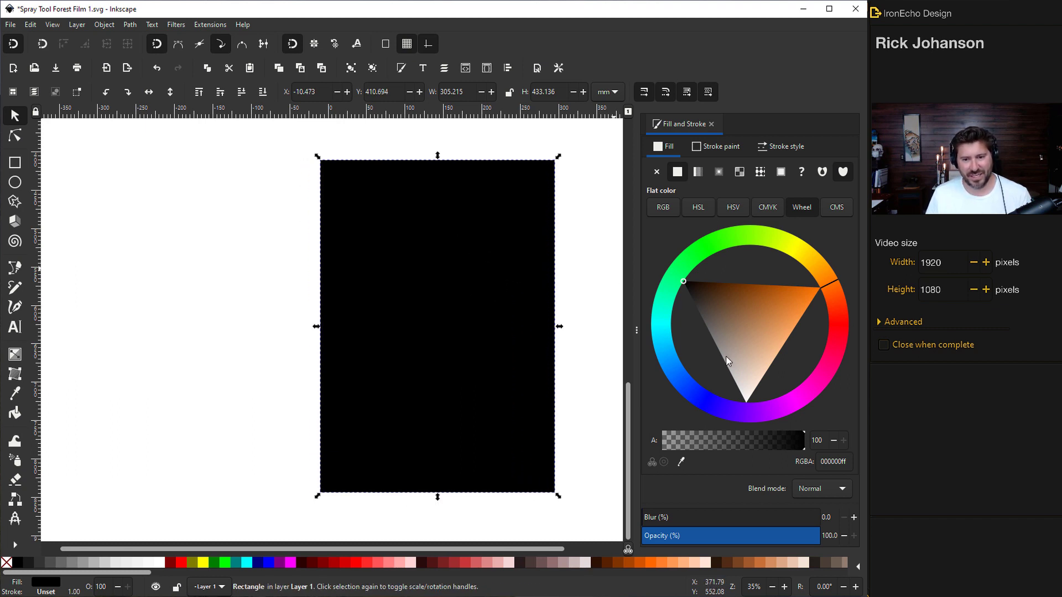
pyautogui.moveTo(742, 380); pyautogui.dragTo(741, 399)
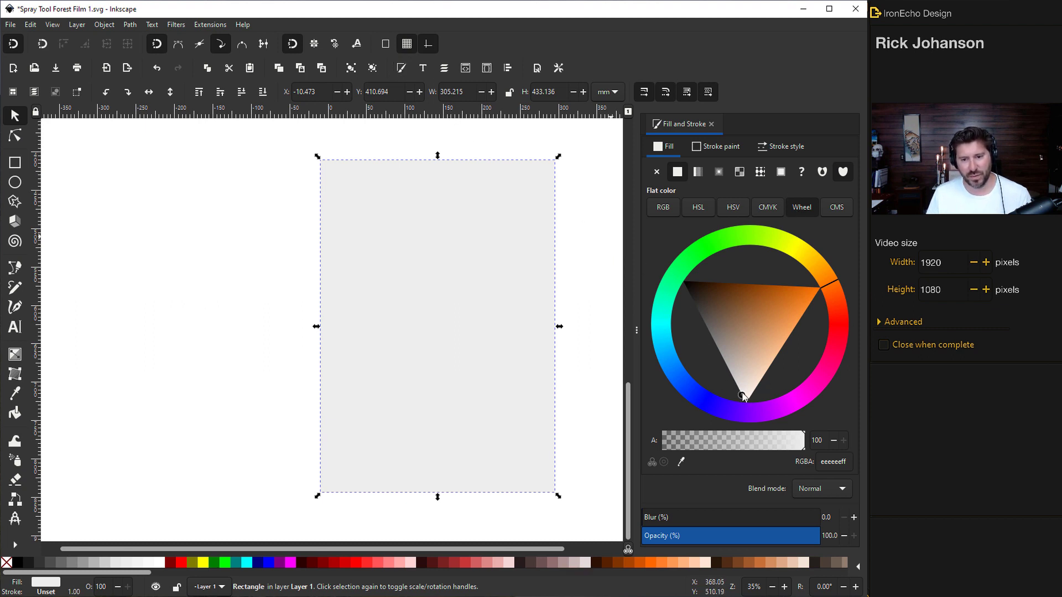
pyautogui.moveTo(458, 265); pyautogui.dragTo(481, 252)
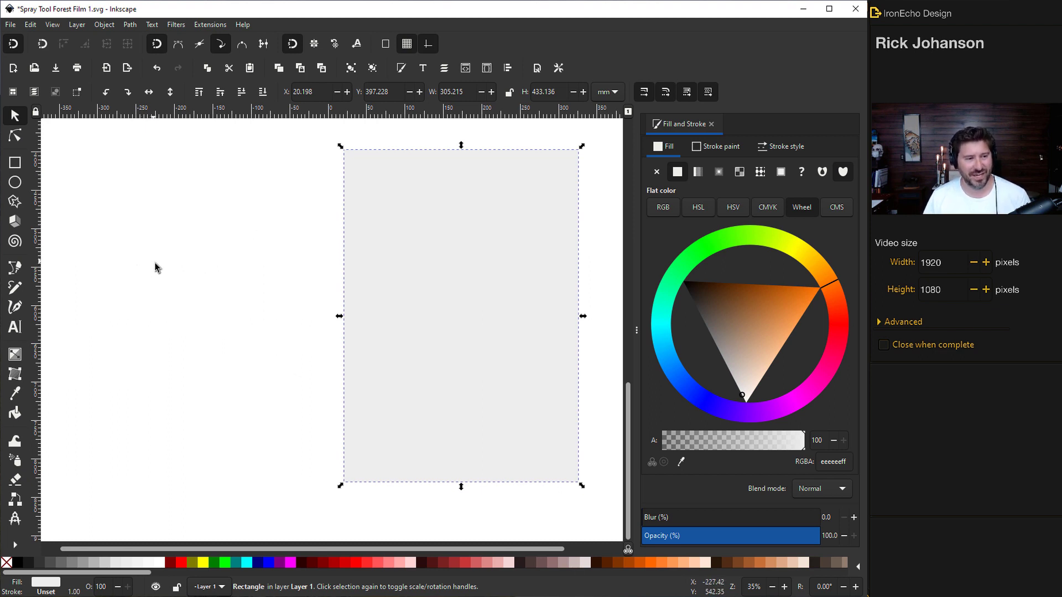
# Draw a closed 10-node elongated wedge path left of the grey rectangle with the Bezier tool
pyautogui.click(16, 271)
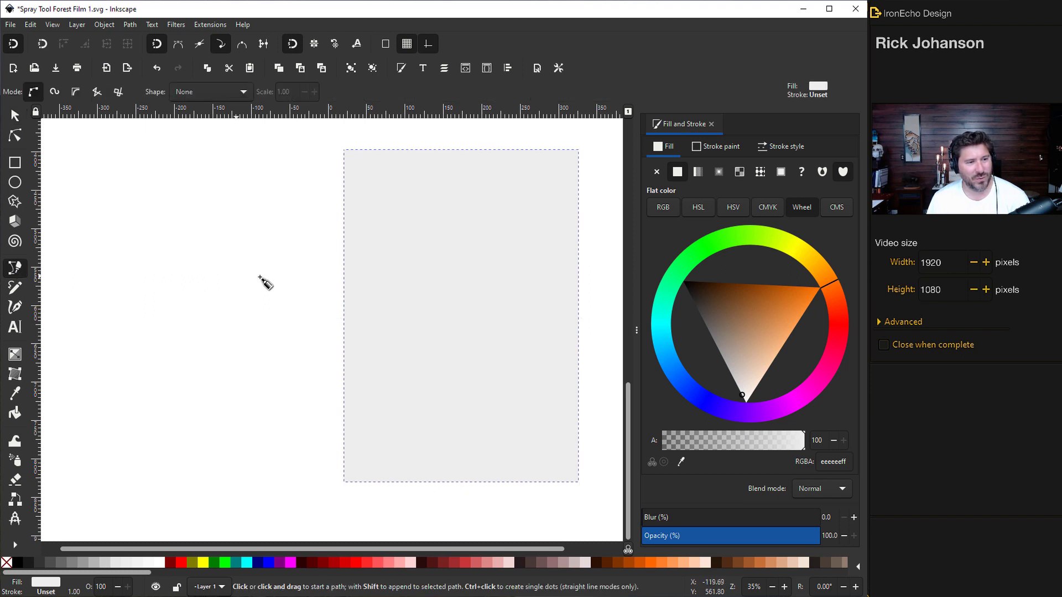
pyautogui.click(310, 256)
pyautogui.click(211, 278)
pyautogui.click(93, 289)
pyautogui.click(51, 292)
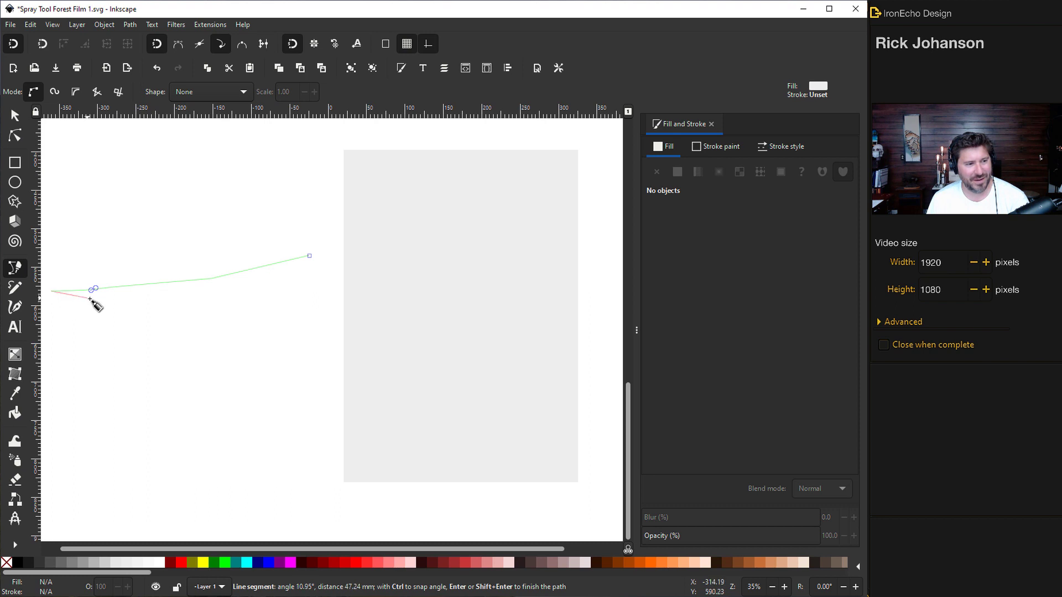
pyautogui.click(151, 309)
pyautogui.click(193, 297)
pyautogui.click(259, 301)
pyautogui.click(301, 282)
pyautogui.click(328, 253)
pyautogui.click(309, 256)
pyautogui.press('s')
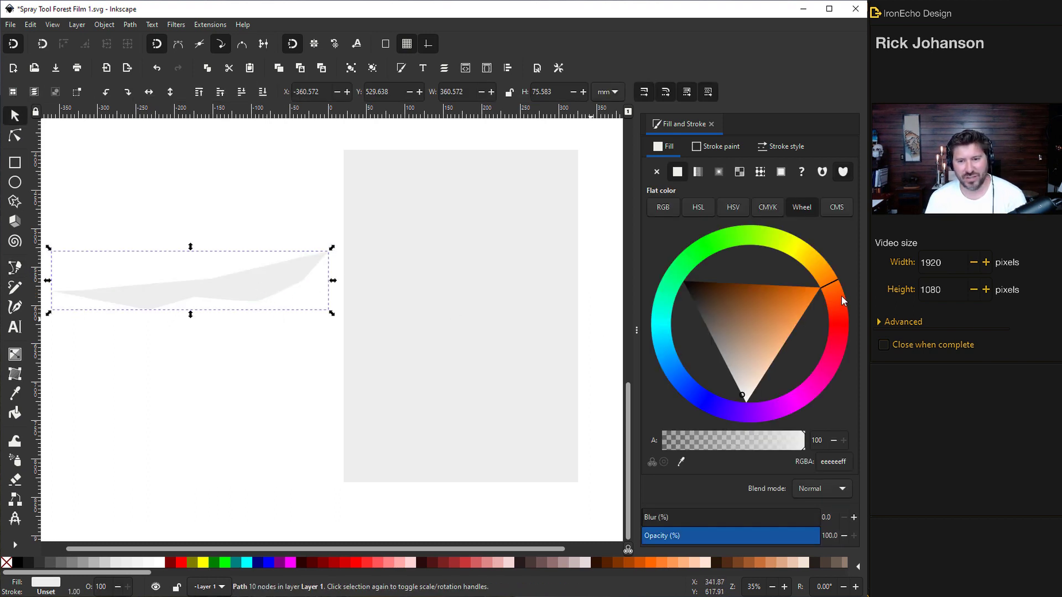
# Fill the wedge dark green 003b0f
pyautogui.moveTo(839, 295); pyautogui.dragTo(689, 261)
pyautogui.click(724, 331)
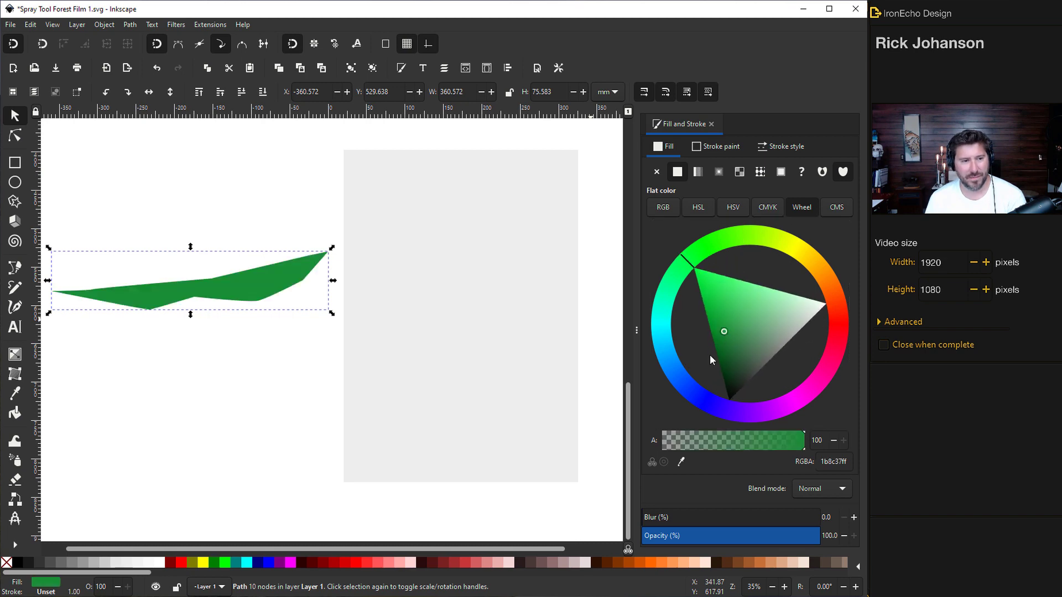
pyautogui.moveTo(709, 358); pyautogui.dragTo(710, 390)
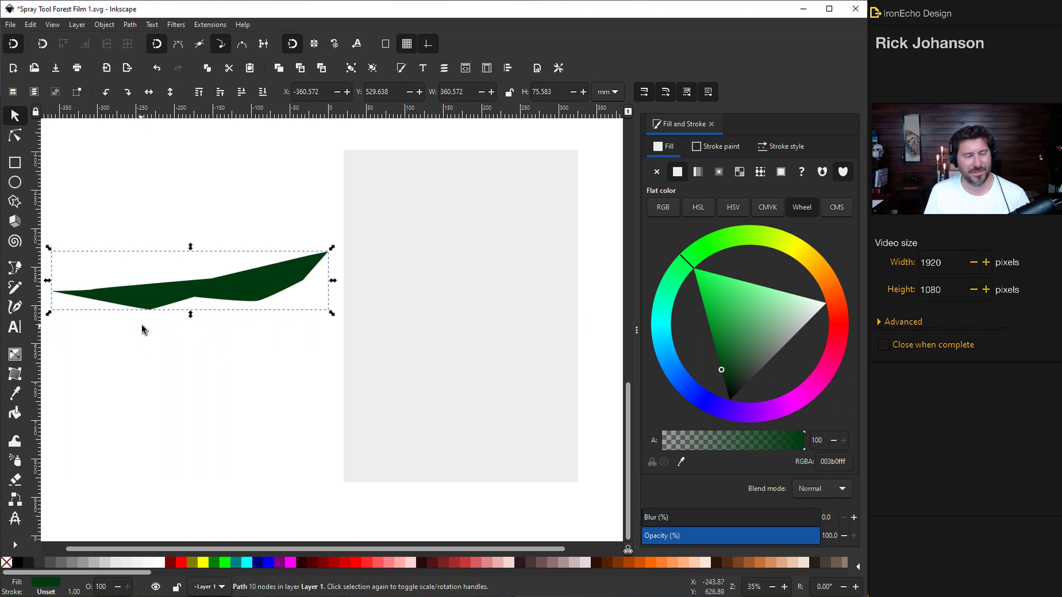
# Draw a closed zigzag cutting path over the wedge's lower edge with the Bezier tool
pyautogui.click(148, 305)
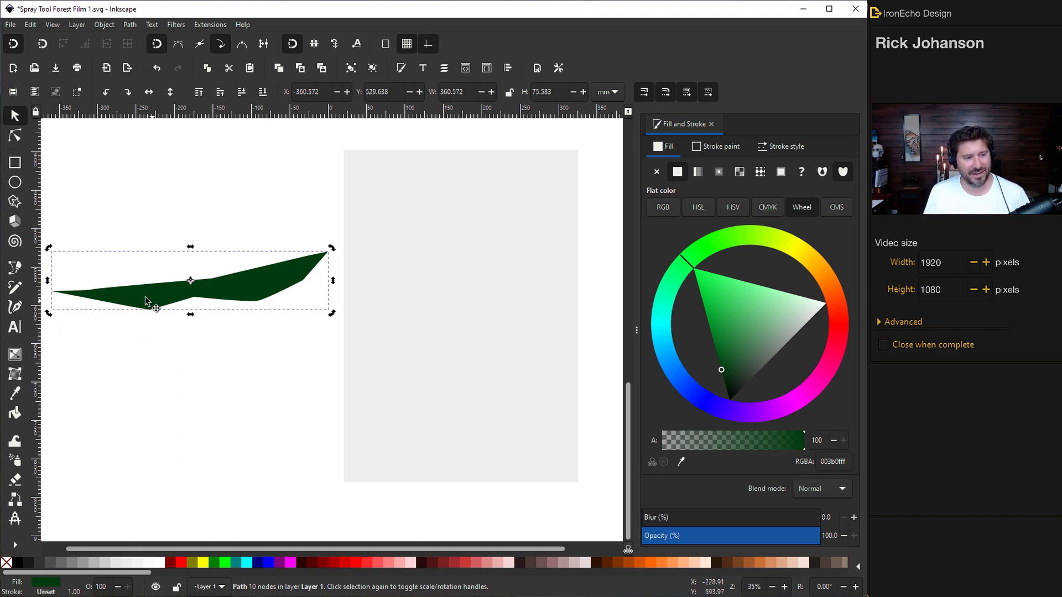
pyautogui.click(15, 271)
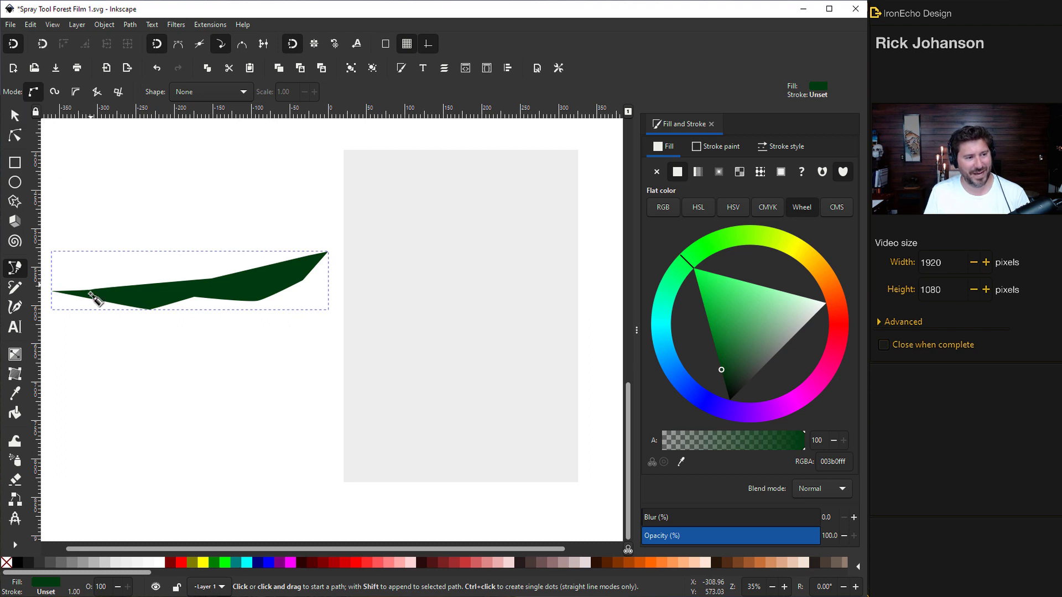
pyautogui.click(67, 310)
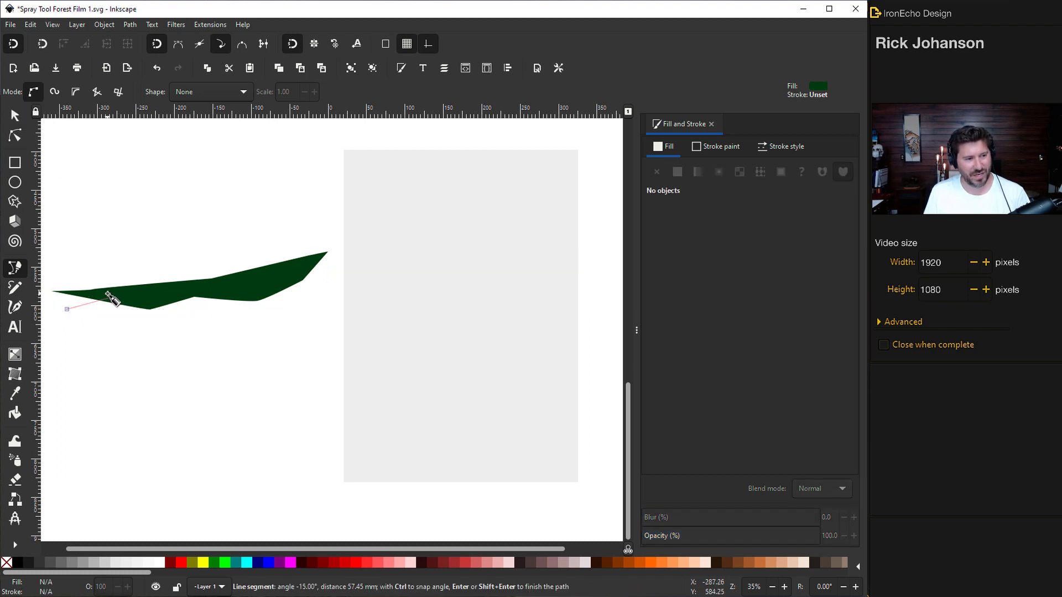
pyautogui.click(118, 291)
pyautogui.click(108, 317)
pyautogui.click(143, 295)
pyautogui.click(131, 320)
pyautogui.click(180, 290)
pyautogui.click(206, 322)
pyautogui.click(223, 311)
pyautogui.click(242, 316)
pyautogui.click(260, 284)
pyautogui.click(290, 321)
pyautogui.click(290, 277)
pyautogui.click(319, 291)
pyautogui.click(319, 335)
pyautogui.click(172, 378)
pyautogui.click(78, 352)
pyautogui.click(67, 309)
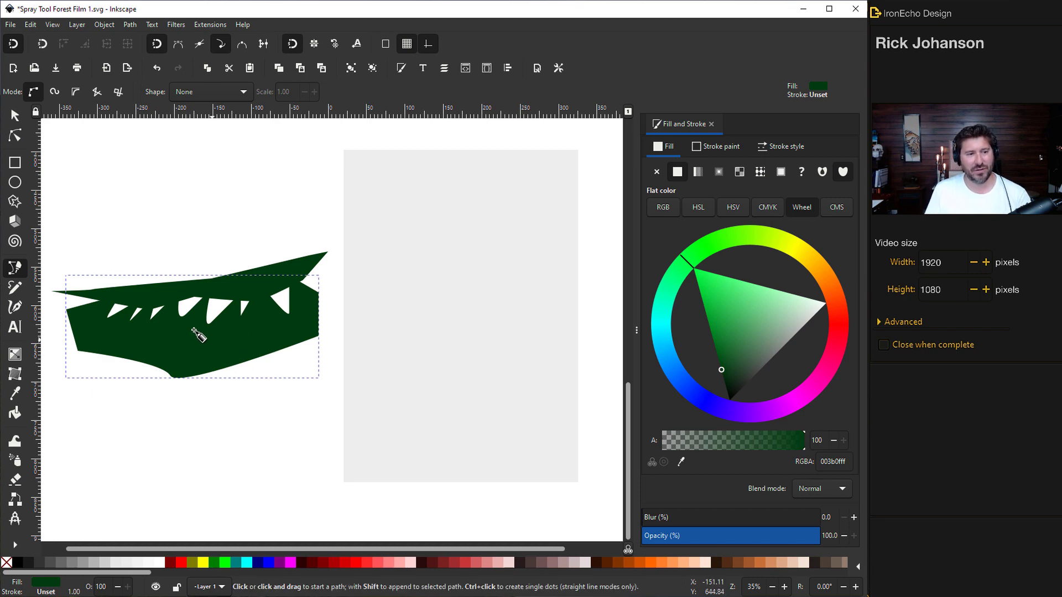
# Colour the zigzag grey, select it with the wedge, and apply Path > Difference
pyautogui.moveTo(778, 338); pyautogui.dragTo(795, 334)
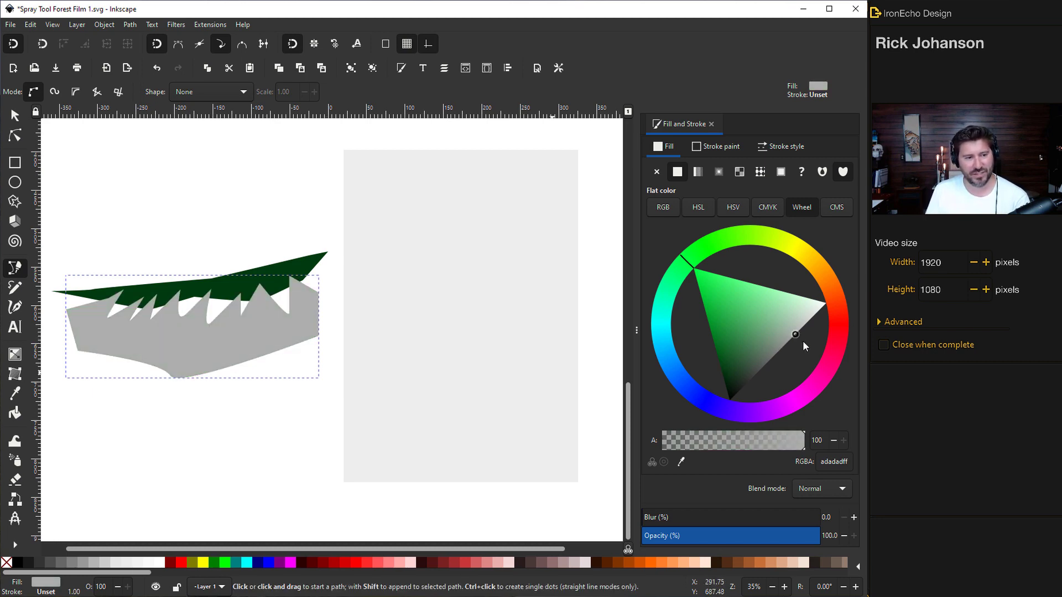
pyautogui.click(15, 116)
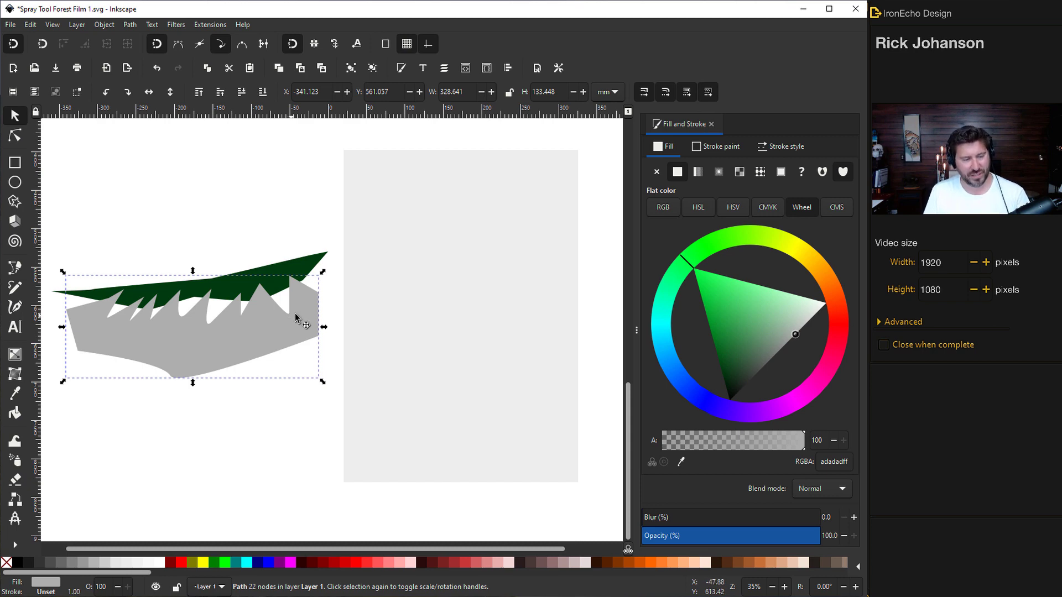
pyautogui.keyDown('shift'); pyautogui.click(309, 268); pyautogui.keyUp('shift')
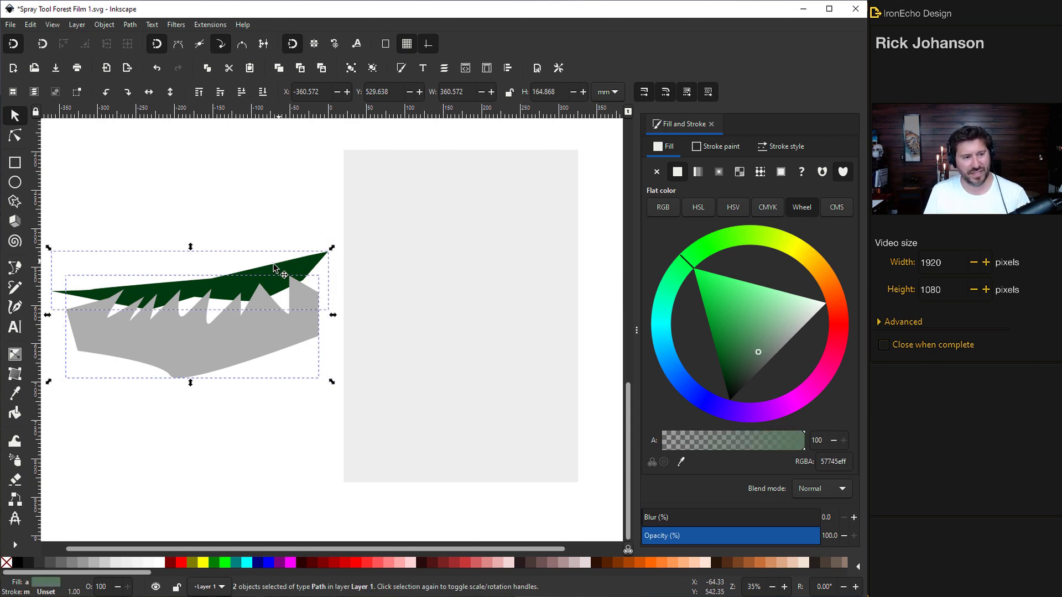
pyautogui.click(130, 24)
pyautogui.click(145, 97)
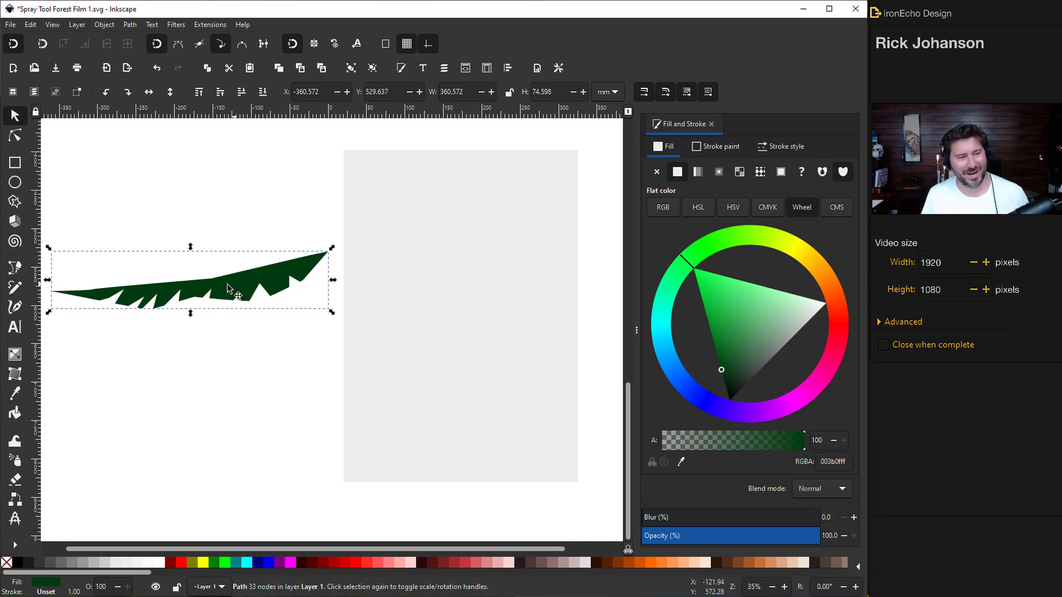
# Save, then make a brighter green copy of the leaf nudged slightly upward
pyautogui.hotkey('ctrl', 's')
pyautogui.click(268, 289)
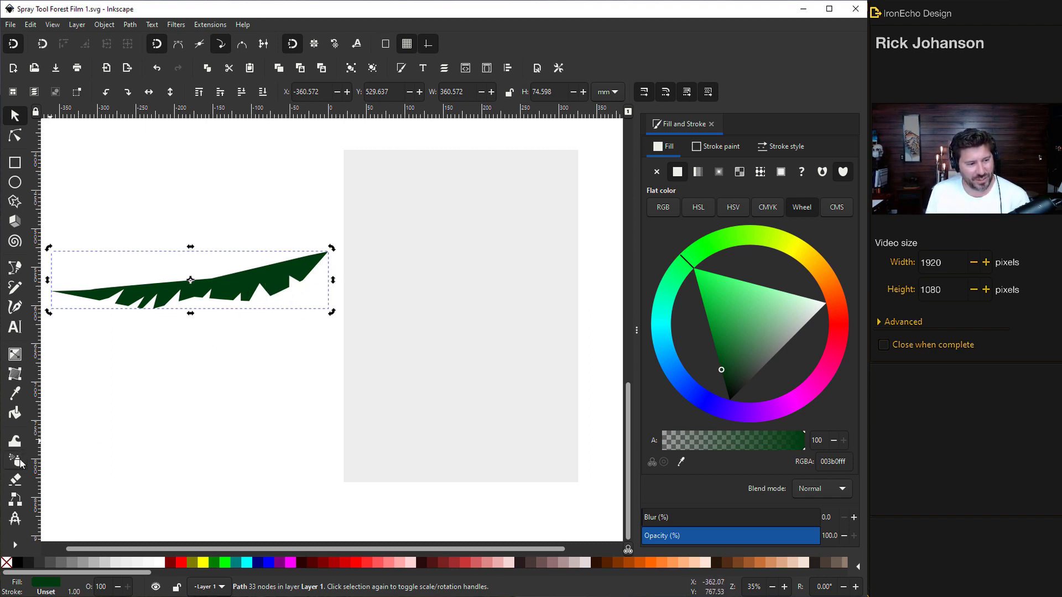
pyautogui.click(280, 283)
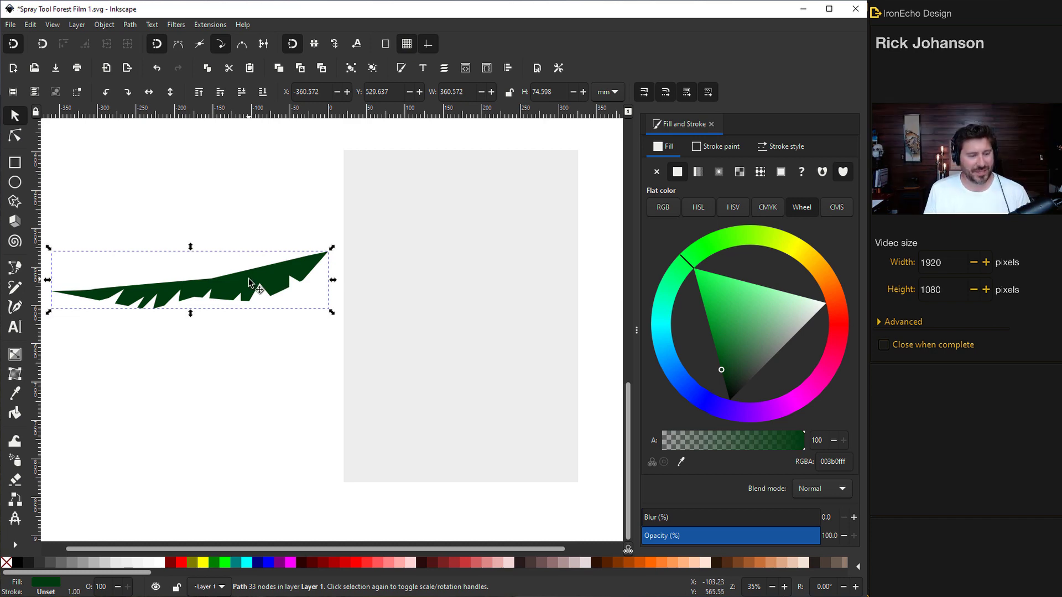
pyautogui.press('ctrl')
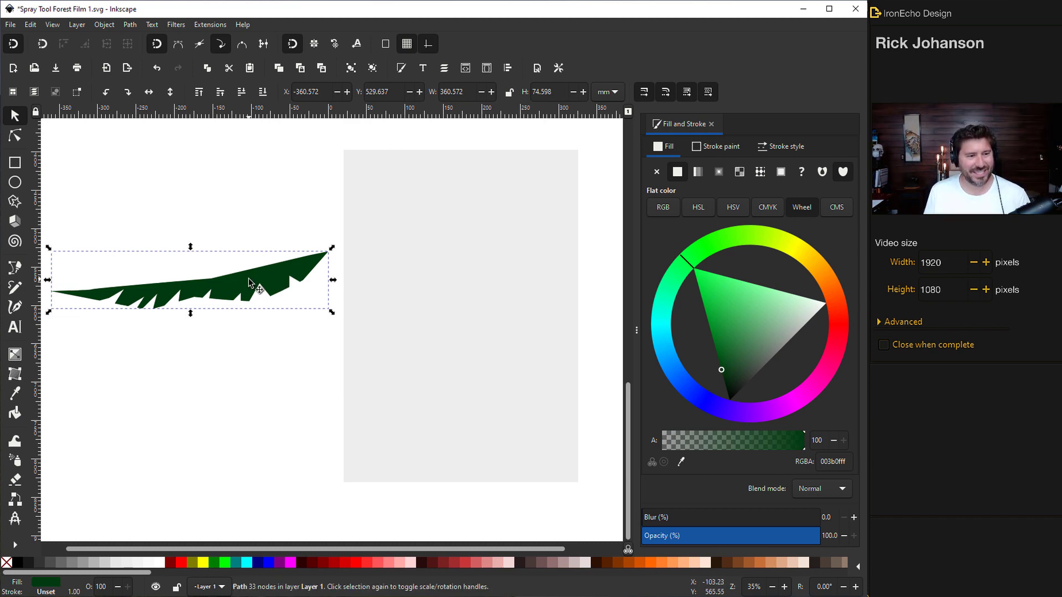
pyautogui.click(250, 283)
pyautogui.moveTo(726, 358); pyautogui.dragTo(715, 362)
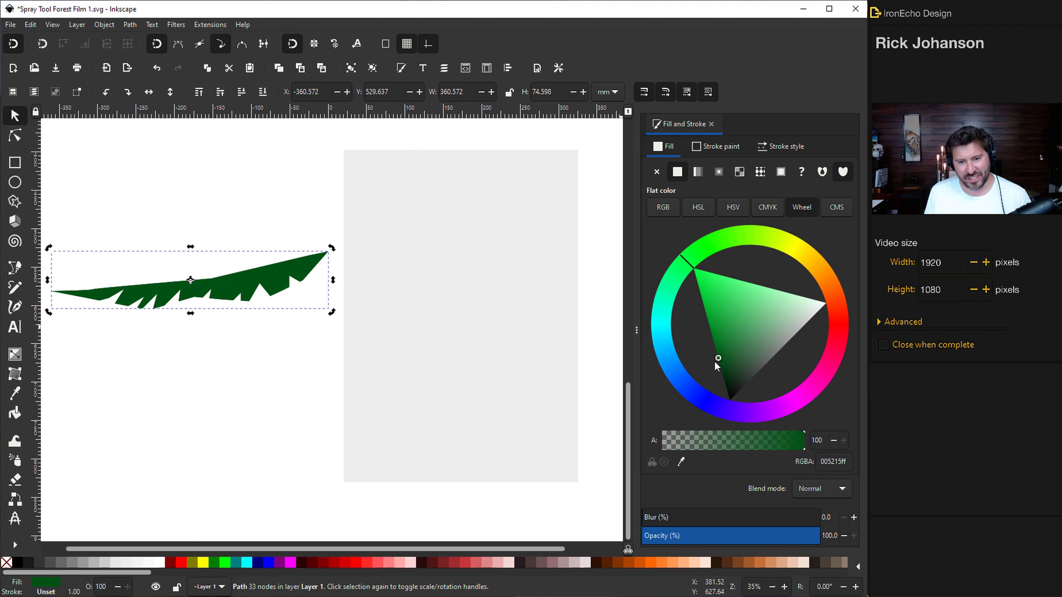
pyautogui.click(285, 275)
pyautogui.press('Up')
pyautogui.press('Up')
pyautogui.press('Up')
pyautogui.press('Up')
pyautogui.press('Up')
pyautogui.press('Up')
pyautogui.press('Up')
pyautogui.press('Up')
pyautogui.press('Up')
pyautogui.press('Up')
pyautogui.press('Up')
pyautogui.press('Up')
pyautogui.press('Up')
pyautogui.press('Up')
pyautogui.press('Up')
pyautogui.press('Up')
pyautogui.press('Up')
pyautogui.press('Up')
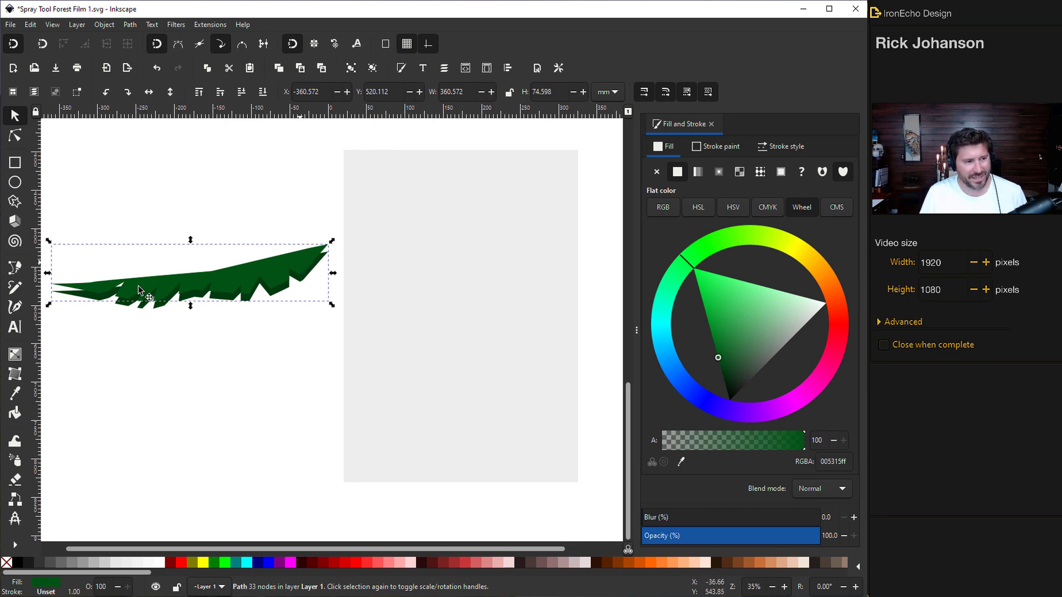
# Select the darker lower leaf and inspect its nodes with the node tool
pyautogui.click(83, 321)
pyautogui.click(90, 296)
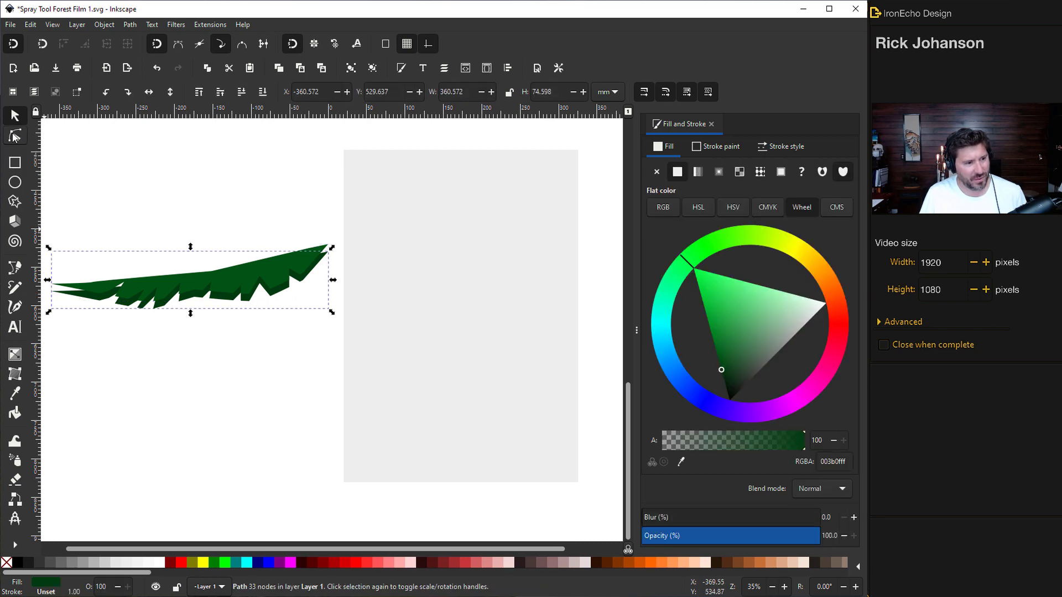
pyautogui.click(14, 136)
pyautogui.click(54, 289)
pyautogui.press('s')
pyautogui.press('Escape')
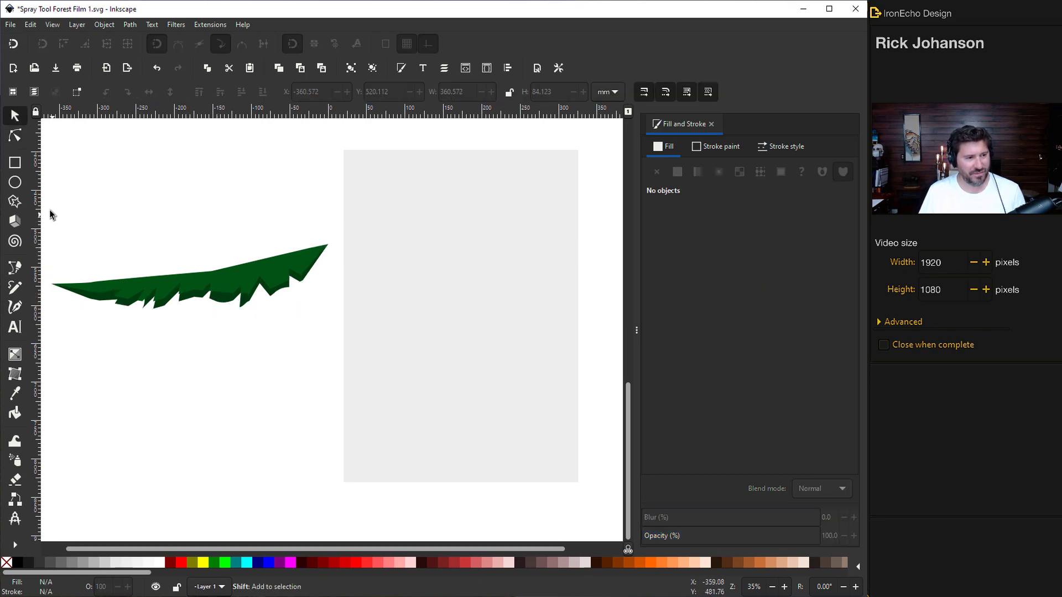
# Group both leaf pieces into one object and save the drawing
pyautogui.moveTo(48, 209)
pyautogui.mouseDown()
pyautogui.moveTo(83, 263)
pyautogui.moveTo(304, 365)
pyautogui.moveTo(338, 362)
pyautogui.mouseUp()
pyautogui.hotkey('ctrl', 'g')
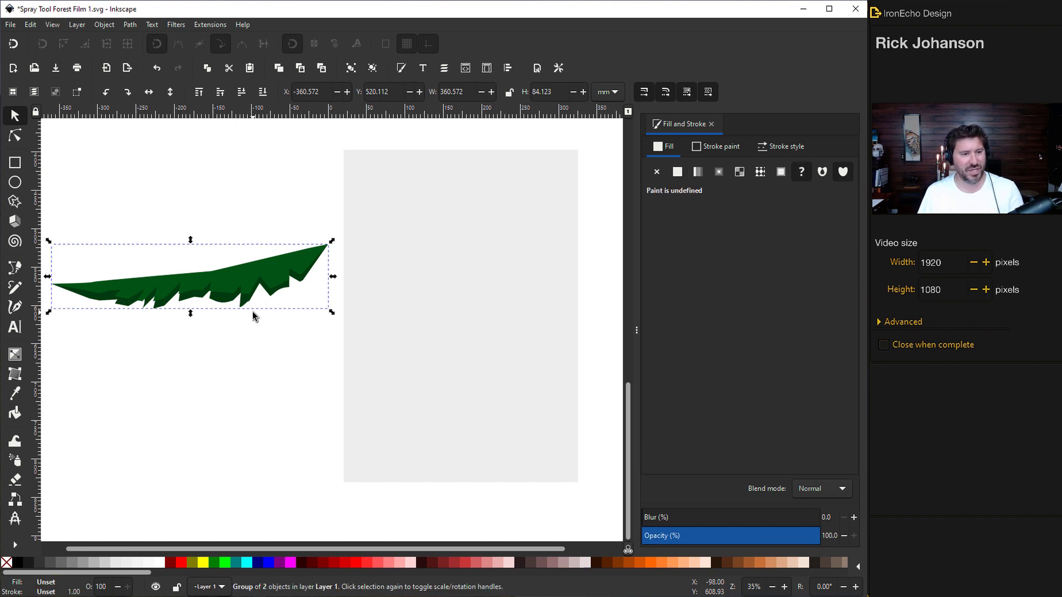
pyautogui.click(238, 286)
pyautogui.hotkey('ctrl', 's')
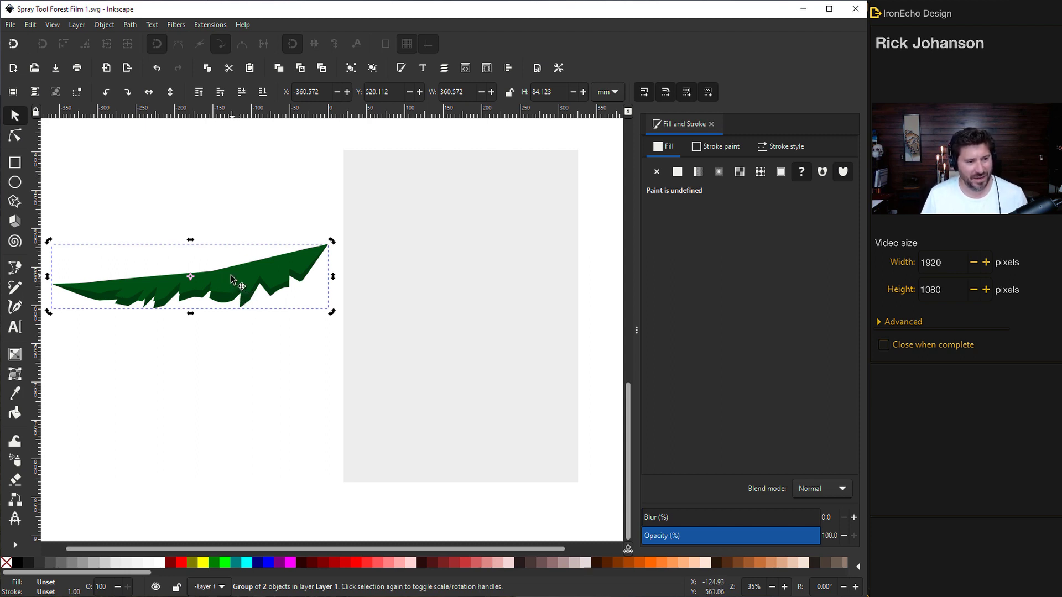
# Move the leaf group lower and place a copy scaled to about 68% beneath it
pyautogui.moveTo(235, 280); pyautogui.dragTo(233, 315)
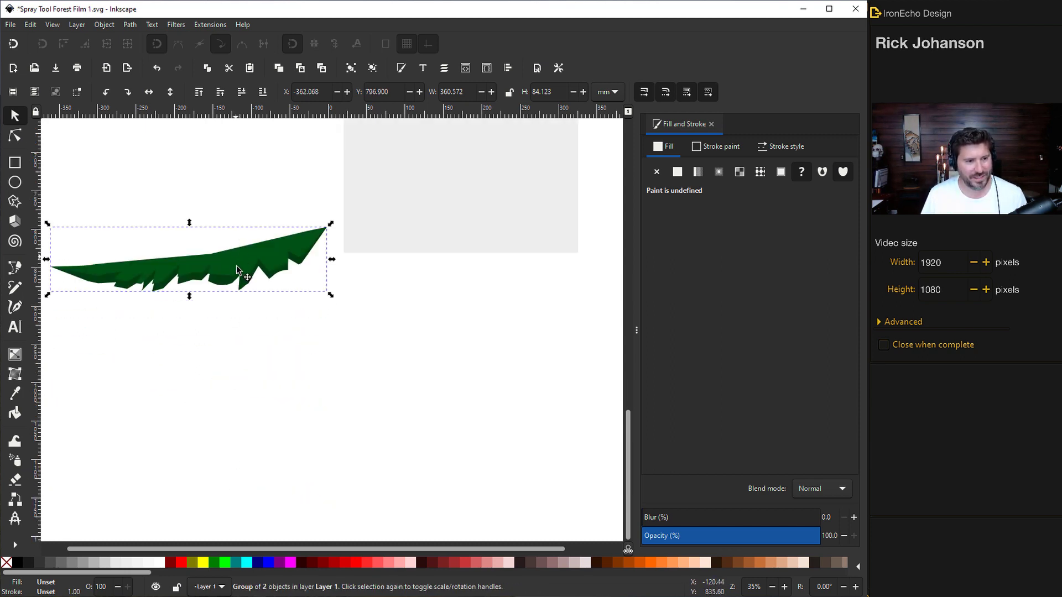
pyautogui.moveTo(239, 279); pyautogui.dragTo(242, 367)
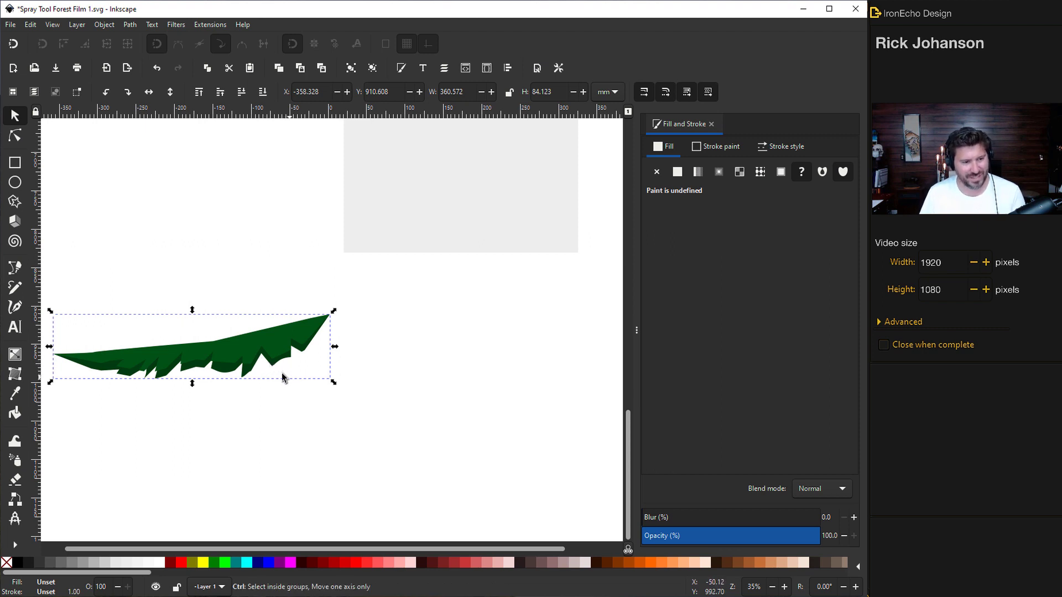
pyautogui.hotkey('ctrl', 'd')
pyautogui.moveTo(249, 367); pyautogui.dragTo(244, 456)
pyautogui.moveTo(334, 415); pyautogui.dragTo(286, 444)
# Test-spray copies of the small sprig with the Spray tool, then undo the sprays
pyautogui.keyDown('ctrl'); pyautogui.scroll(8, 187, 468); pyautogui.keyUp('ctrl')
pyautogui.keyDown('ctrl'); pyautogui.click(153, 172); pyautogui.keyUp('ctrl')
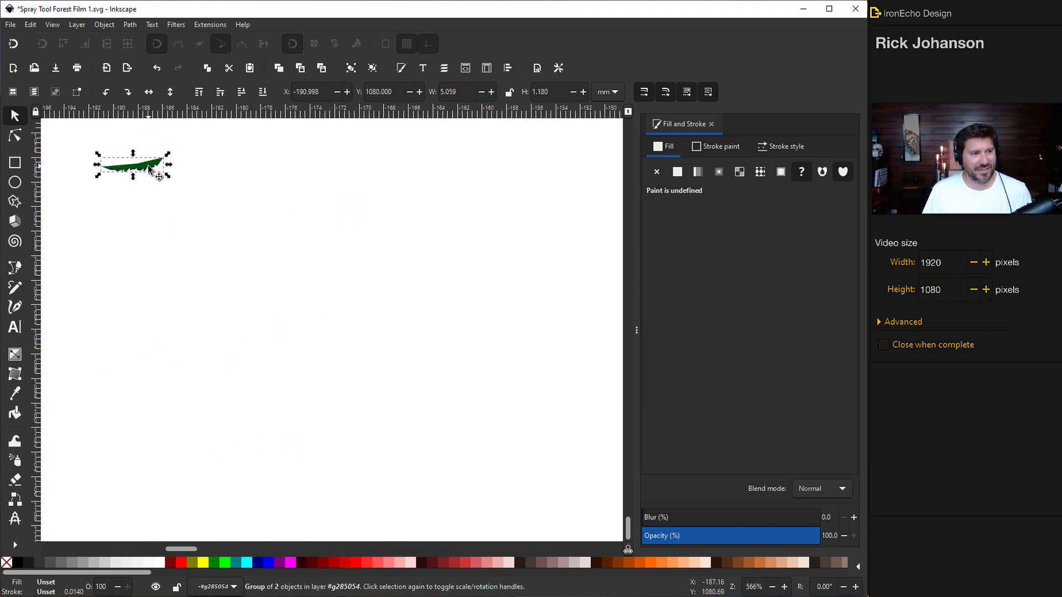
pyautogui.click(21, 461)
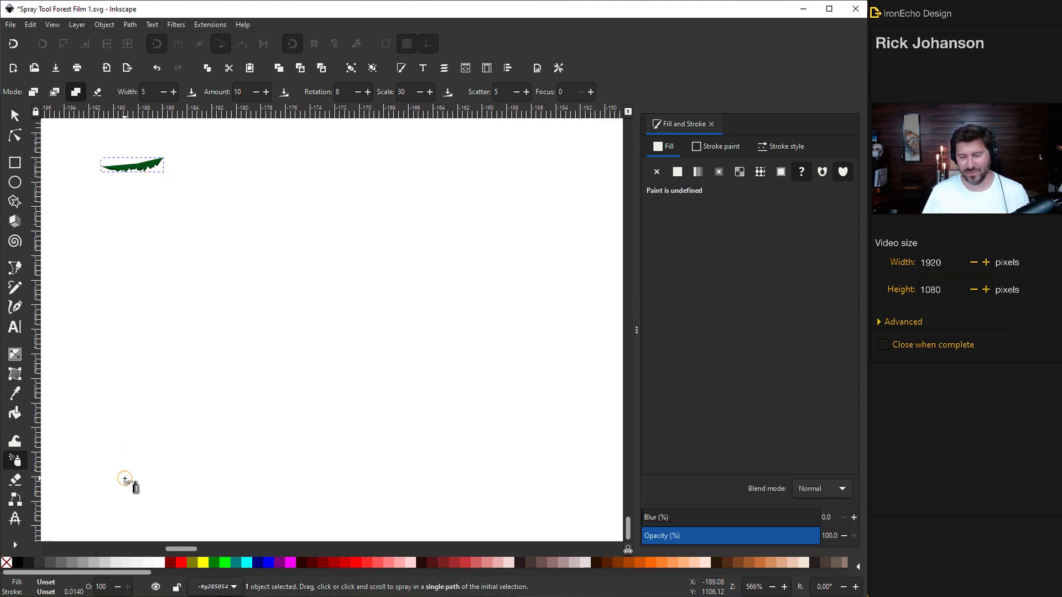
pyautogui.moveTo(140, 489)
pyautogui.mouseDown()
pyautogui.moveTo(190, 454)
pyautogui.moveTo(254, 391)
pyautogui.moveTo(381, 157)
pyautogui.mouseUp()
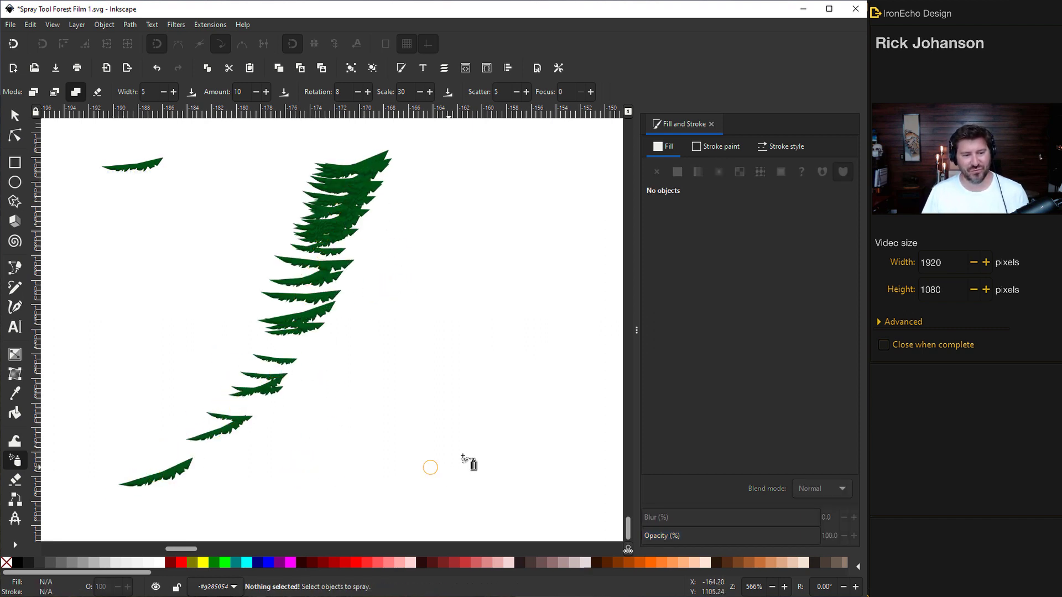
pyautogui.moveTo(465, 456)
pyautogui.mouseDown()
pyautogui.moveTo(409, 413)
pyautogui.moveTo(479, 365)
pyautogui.moveTo(433, 323)
pyautogui.moveTo(490, 269)
pyautogui.moveTo(496, 207)
pyautogui.moveTo(479, 166)
pyautogui.mouseUp()
pyautogui.moveTo(158, 259)
pyautogui.mouseDown()
pyautogui.moveTo(138, 289)
pyautogui.moveTo(124, 344)
pyautogui.moveTo(160, 334)
pyautogui.mouseUp()
pyautogui.moveTo(192, 262)
pyautogui.mouseDown()
pyautogui.moveTo(201, 233)
pyautogui.moveTo(272, 156)
pyautogui.mouseUp()
pyautogui.hotkey('ctrl', 'z')
pyautogui.hotkey('ctrl', 'z')
pyautogui.hotkey('ctrl', 'z')
pyautogui.hotkey('ctrl', 'z')
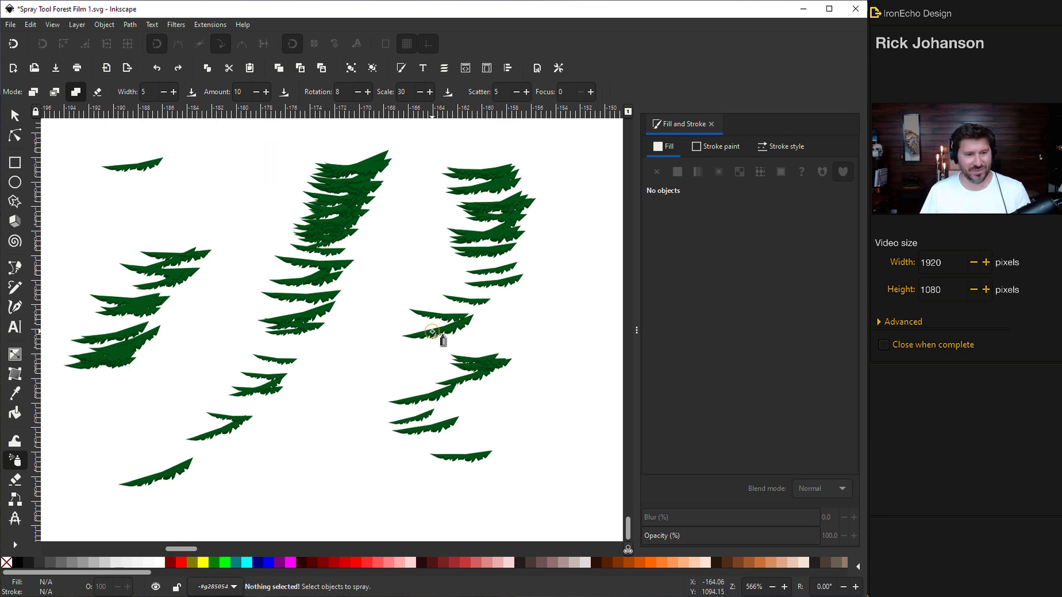
# Draw a tall vertical calligraphic trunk stroke right of the sprig and fill it dark brown 572a00
pyautogui.press('s')
pyautogui.click(136, 162)
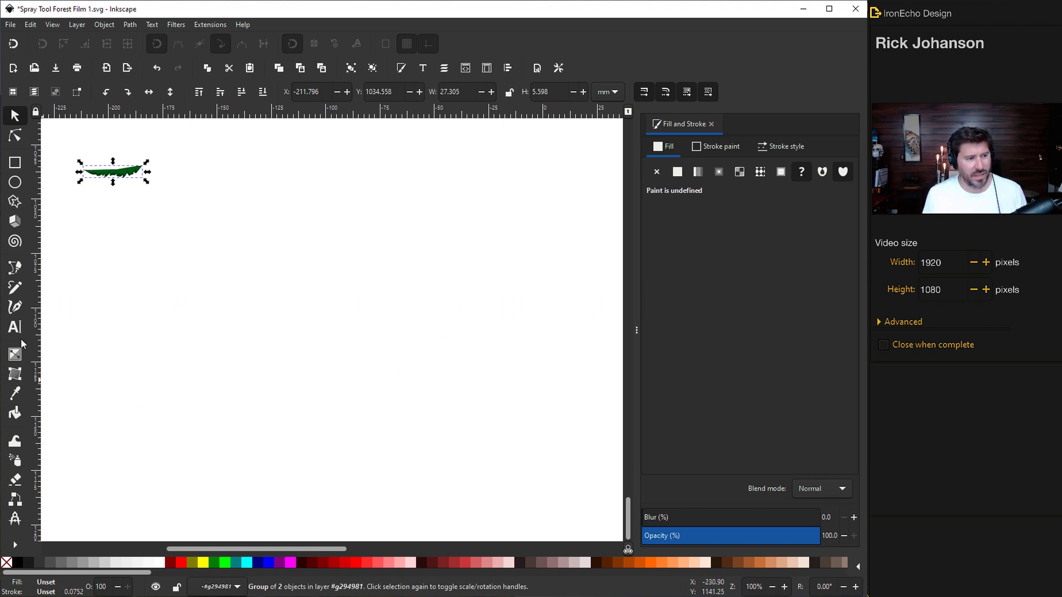
pyautogui.click(16, 308)
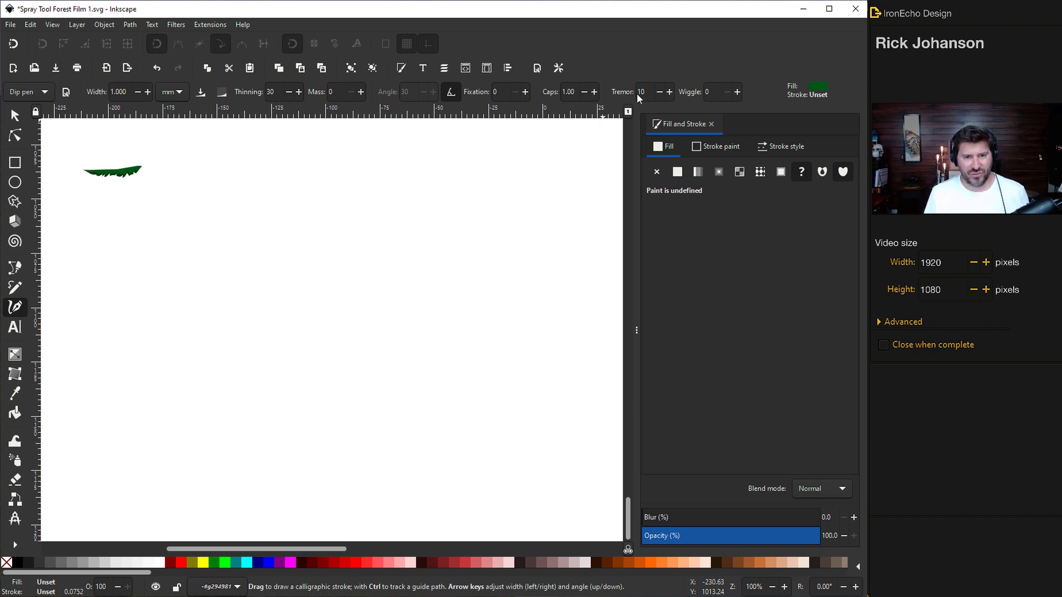
pyautogui.moveTo(472, 199); pyautogui.dragTo(475, 468)
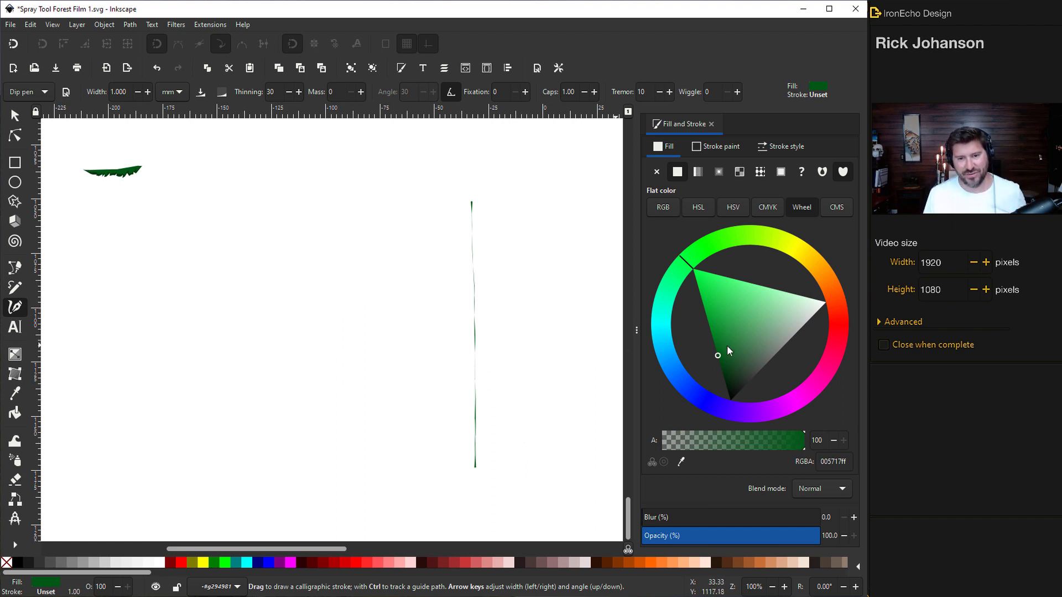
pyautogui.moveTo(689, 264)
pyautogui.mouseDown()
pyautogui.moveTo(739, 249)
pyautogui.moveTo(816, 286)
pyautogui.mouseUp()
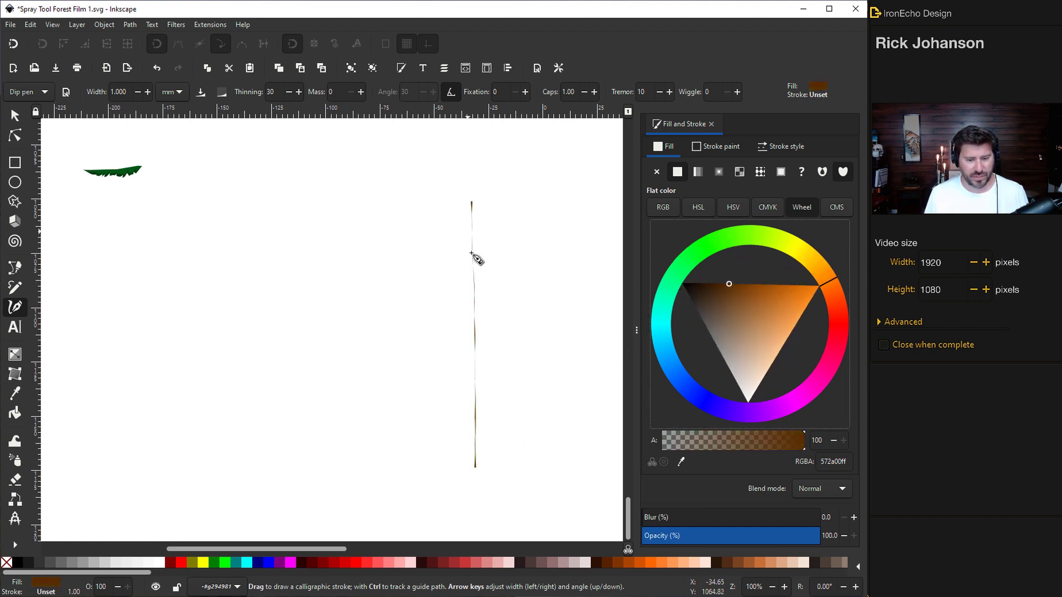
# Save, then stack copies of the small leaf below it, one larger and one tiny
pyautogui.press('s')
pyautogui.click(119, 171)
pyautogui.hotkey('ctrl', 's')
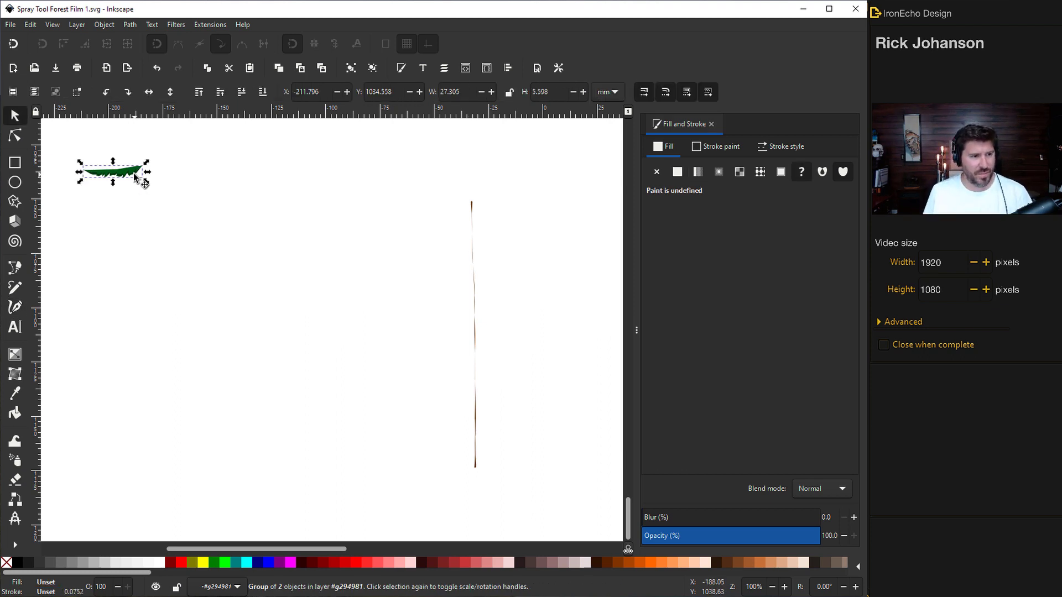
pyautogui.click(129, 176)
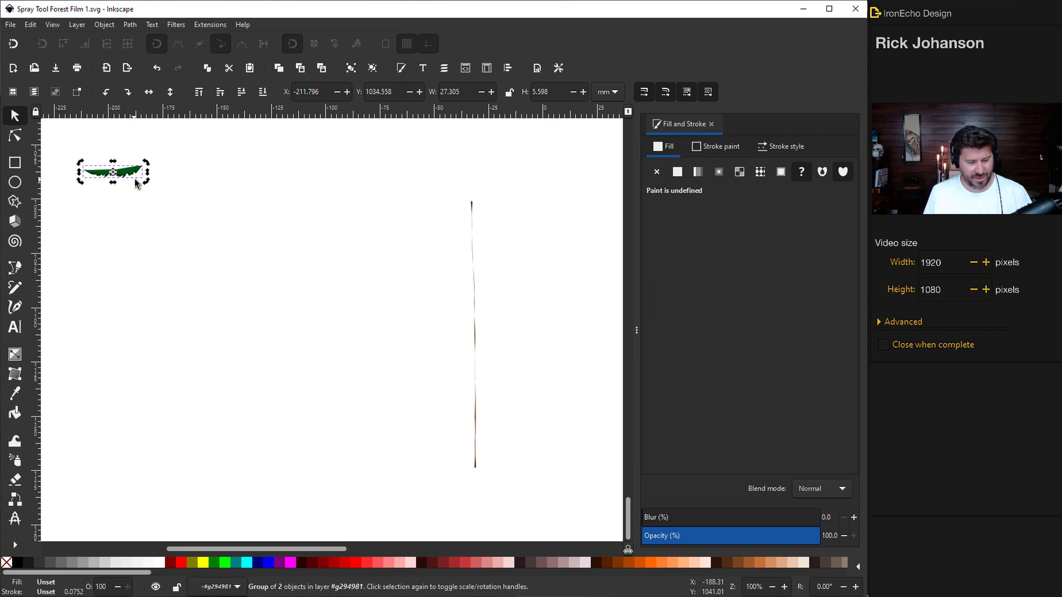
pyautogui.hotkey('ctrl', 'd')
pyautogui.moveTo(128, 183); pyautogui.dragTo(124, 288)
pyautogui.hotkey('ctrl', 'd')
pyautogui.press('Escape')
# Duplicate the larger branch, move the copy right, and flip it horizontally
pyautogui.click(120, 216)
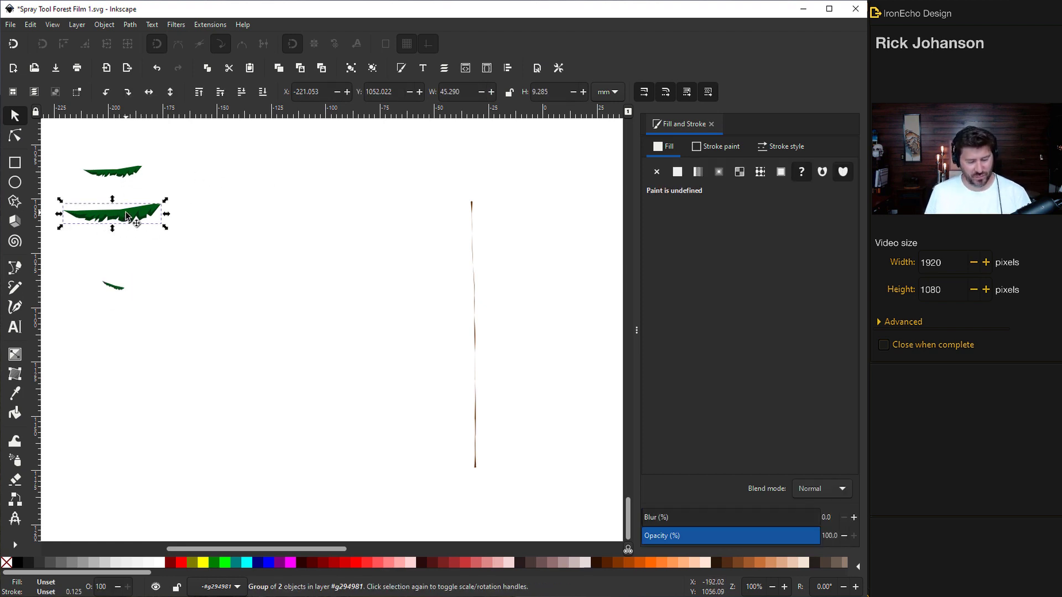
pyautogui.hotkey('ctrl', 'd')
pyautogui.moveTo(112, 213); pyautogui.dragTo(236, 213)
pyautogui.click(149, 93)
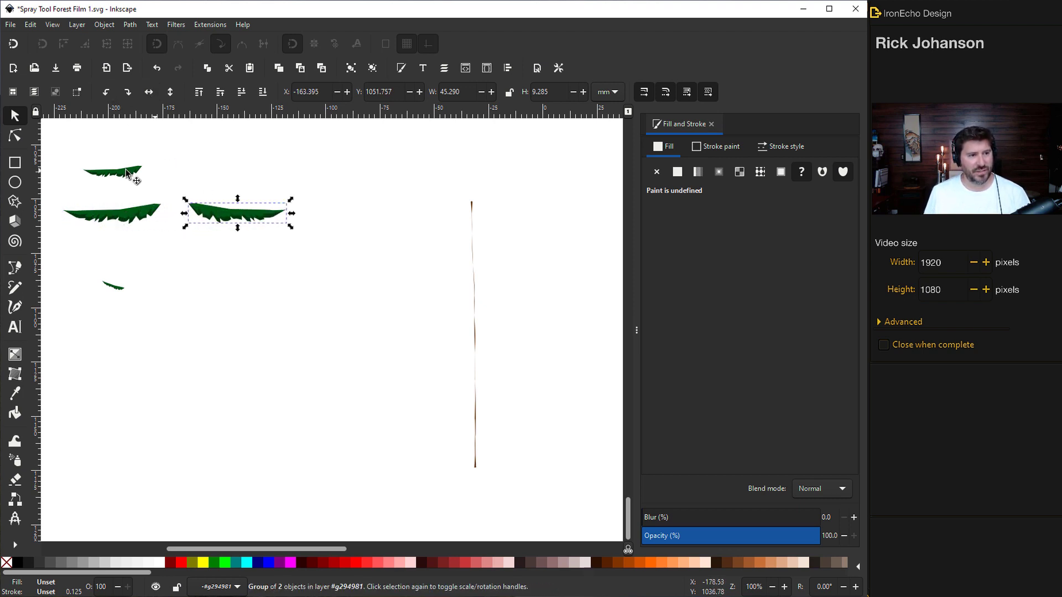
pyautogui.click(127, 174)
# Make a horizontally mirrored copy of the small top branch to its right
pyautogui.hotkey('ctrl', 'd')
pyautogui.moveTo(123, 180); pyautogui.dragTo(208, 180)
pyautogui.click(149, 93)
pyautogui.click(456, 246)
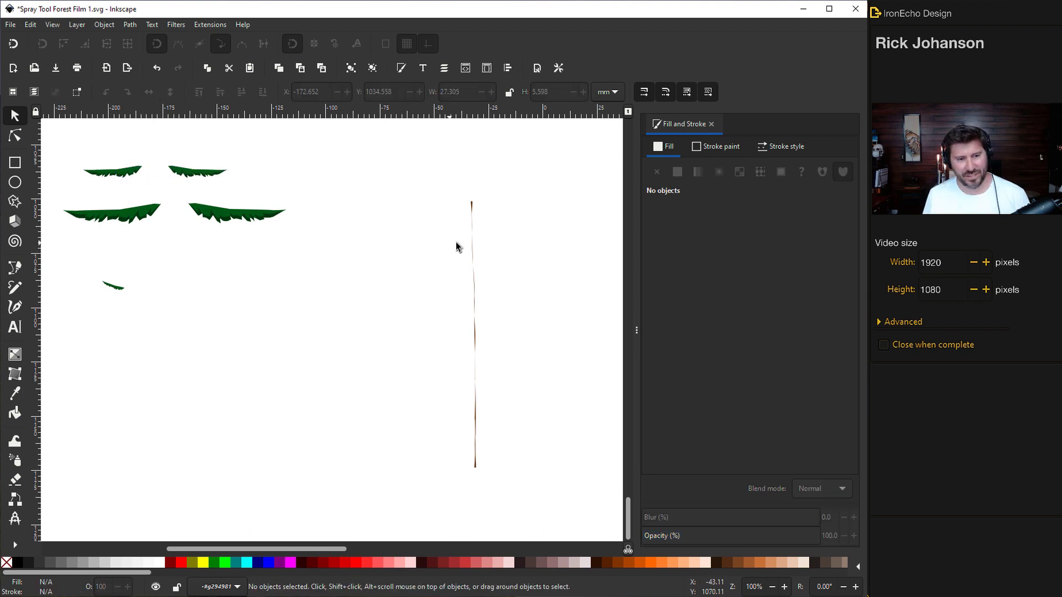
# Spray copies of the large left branch up the left side of the trunk
pyautogui.click(127, 216)
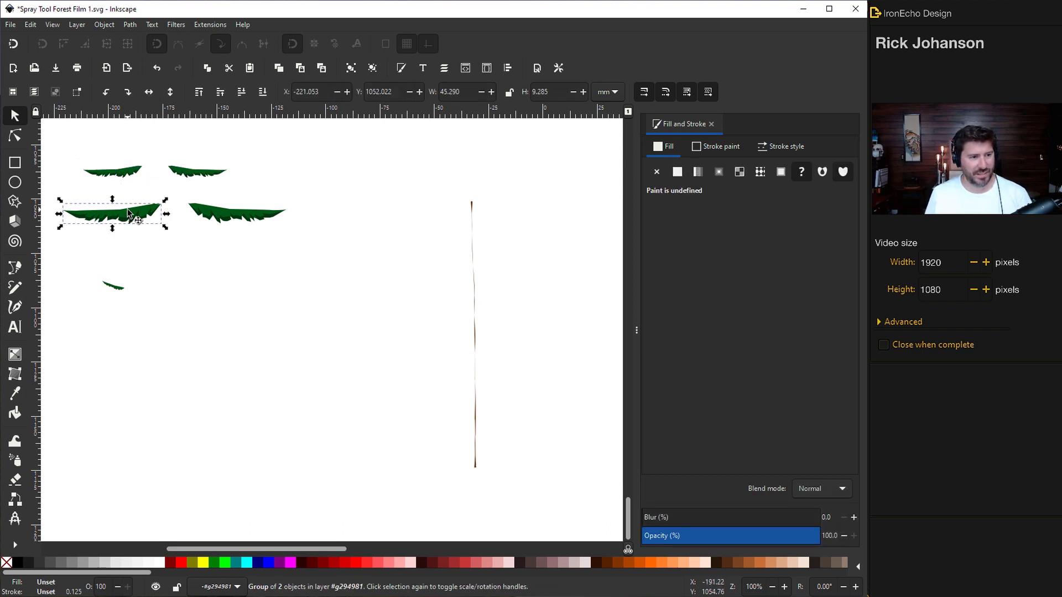
pyautogui.click(16, 461)
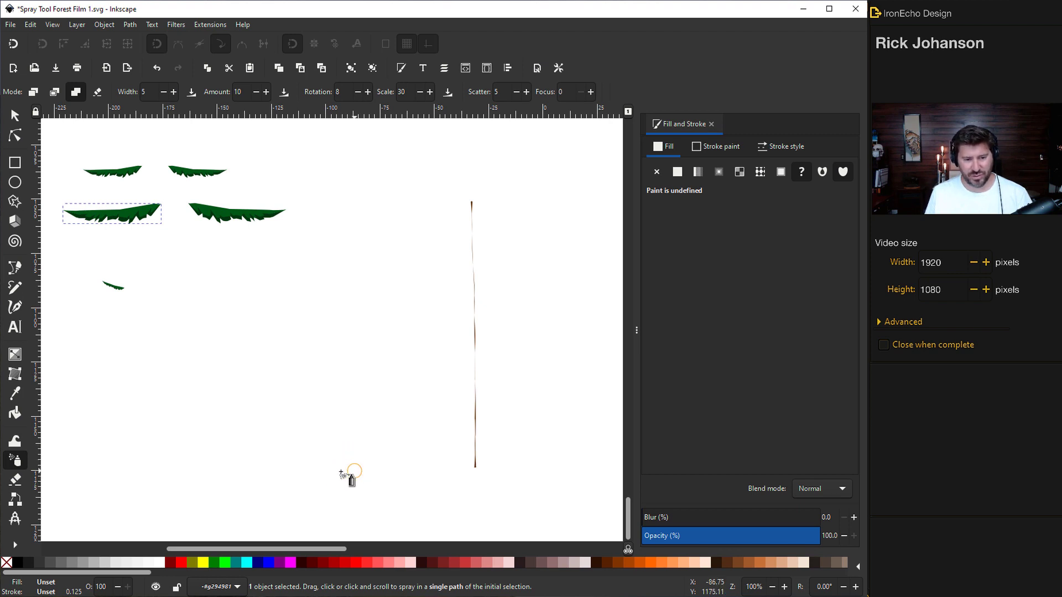
pyautogui.moveTo(367, 467)
pyautogui.mouseDown()
pyautogui.moveTo(359, 448)
pyautogui.moveTo(405, 394)
pyautogui.moveTo(436, 324)
pyautogui.mouseUp()
pyautogui.moveTo(408, 368); pyautogui.dragTo(440, 330)
# Spray copies of the mirrored large branch along the right side of the trunk
pyautogui.click(14, 119)
pyautogui.click(111, 213)
pyautogui.click(254, 217)
pyautogui.click(15, 461)
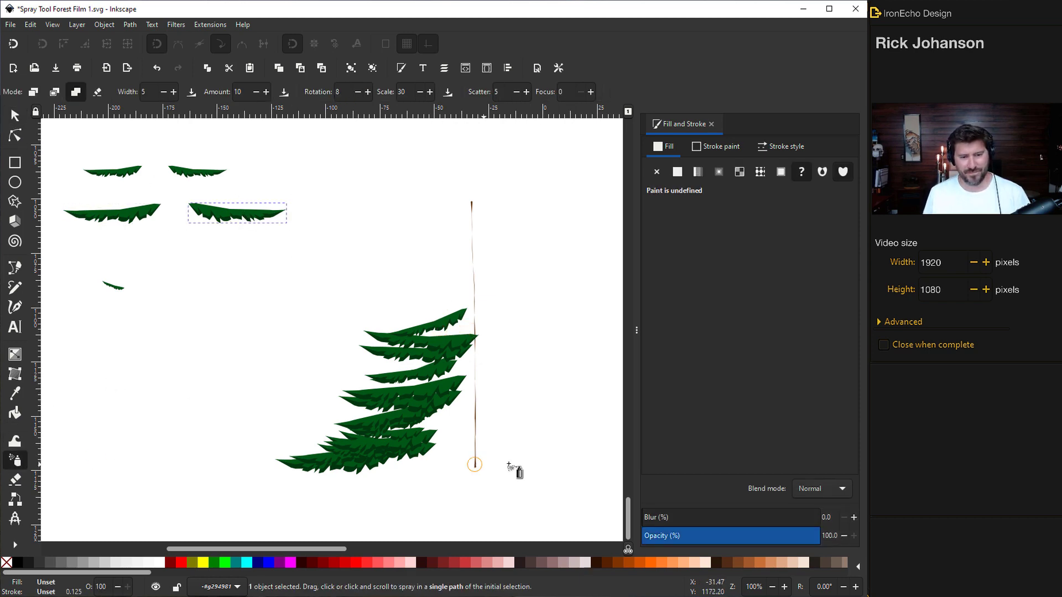
pyautogui.moveTo(559, 468)
pyautogui.mouseDown()
pyautogui.moveTo(574, 470)
pyautogui.moveTo(519, 417)
pyautogui.moveTo(481, 287)
pyautogui.mouseUp()
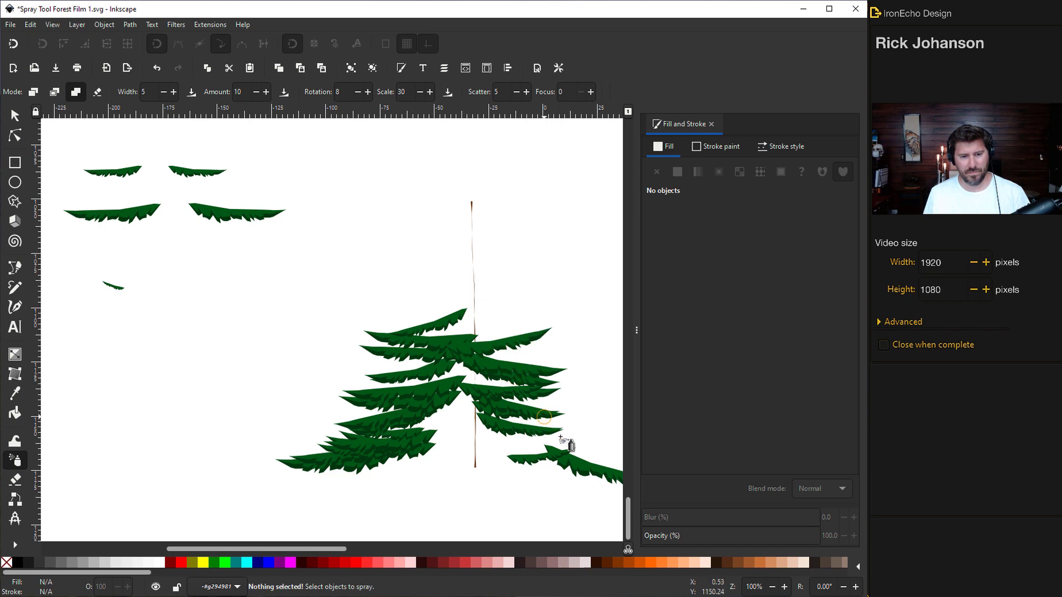
pyautogui.moveTo(474, 438)
pyautogui.mouseDown()
pyautogui.moveTo(507, 436)
pyautogui.moveTo(487, 362)
pyautogui.moveTo(503, 355)
pyautogui.moveTo(533, 445)
pyautogui.moveTo(514, 461)
pyautogui.moveTo(534, 463)
pyautogui.moveTo(471, 458)
pyautogui.moveTo(484, 447)
pyautogui.moveTo(466, 395)
pyautogui.moveTo(469, 349)
pyautogui.mouseUp()
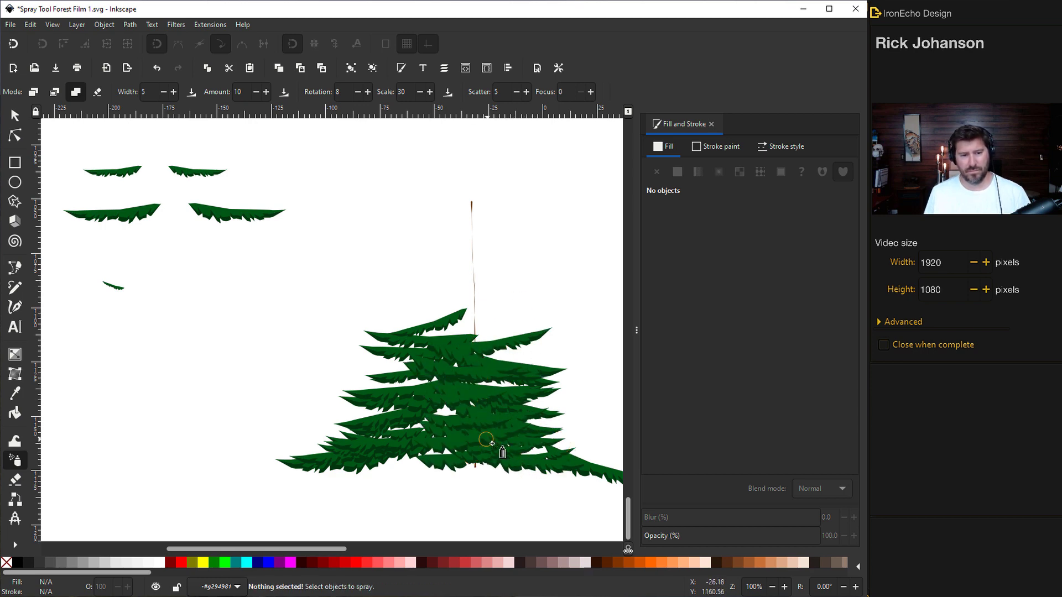
# Spray small left-facing branch copies onto the upper trunk
pyautogui.press('s')
pyautogui.click(114, 176)
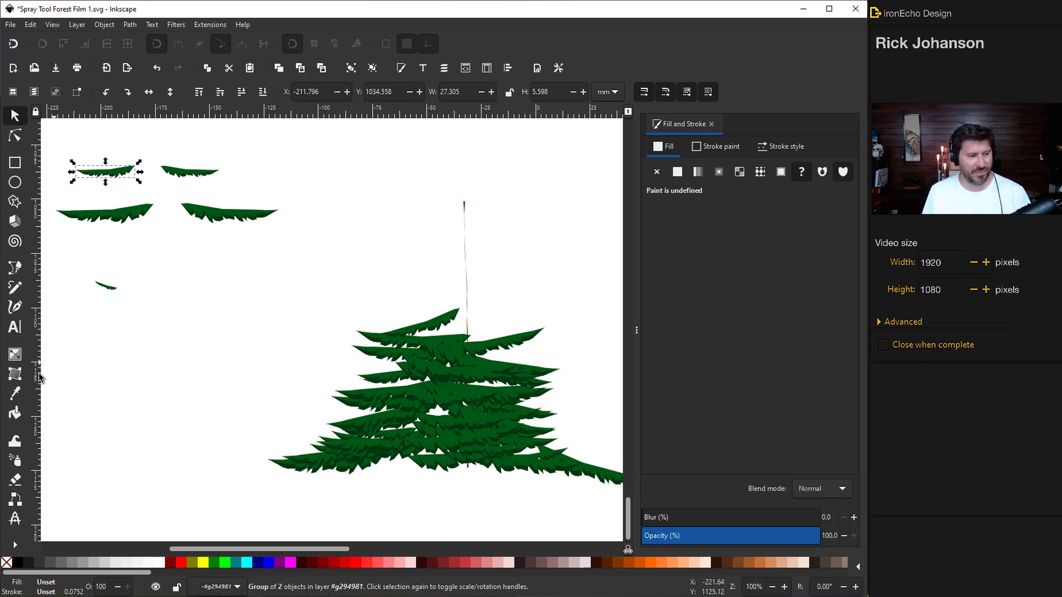
pyautogui.click(15, 461)
pyautogui.moveTo(437, 323)
pyautogui.mouseDown()
pyautogui.moveTo(393, 374)
pyautogui.moveTo(442, 287)
pyautogui.moveTo(443, 244)
pyautogui.moveTo(458, 271)
pyautogui.moveTo(424, 329)
pyautogui.moveTo(396, 344)
pyautogui.moveTo(438, 312)
pyautogui.moveTo(441, 271)
pyautogui.mouseUp()
# Spray mirrored small branches and extra clumps to taper the tree to a pointed peak
pyautogui.press('s')
pyautogui.click(189, 173)
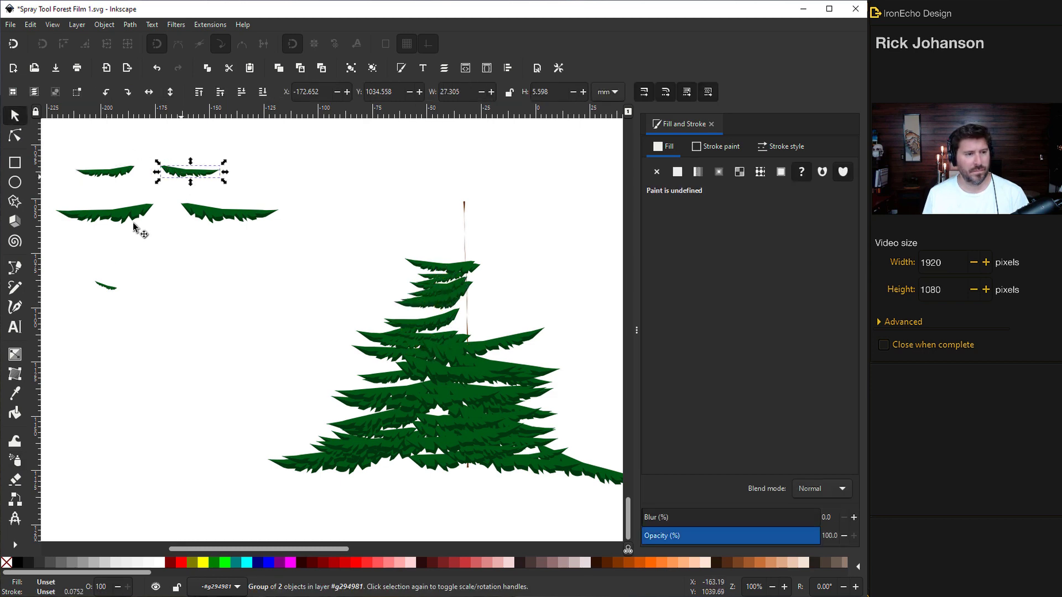
pyautogui.click(15, 461)
pyautogui.moveTo(526, 356)
pyautogui.mouseDown()
pyautogui.moveTo(460, 311)
pyautogui.moveTo(474, 292)
pyautogui.moveTo(468, 268)
pyautogui.moveTo(527, 356)
pyautogui.moveTo(498, 331)
pyautogui.moveTo(484, 292)
pyautogui.moveTo(529, 370)
pyautogui.moveTo(503, 342)
pyautogui.moveTo(486, 296)
pyautogui.moveTo(474, 306)
pyautogui.moveTo(526, 428)
pyautogui.moveTo(522, 450)
pyautogui.moveTo(481, 379)
pyautogui.moveTo(379, 348)
pyautogui.moveTo(367, 437)
pyautogui.moveTo(396, 377)
pyautogui.mouseUp()
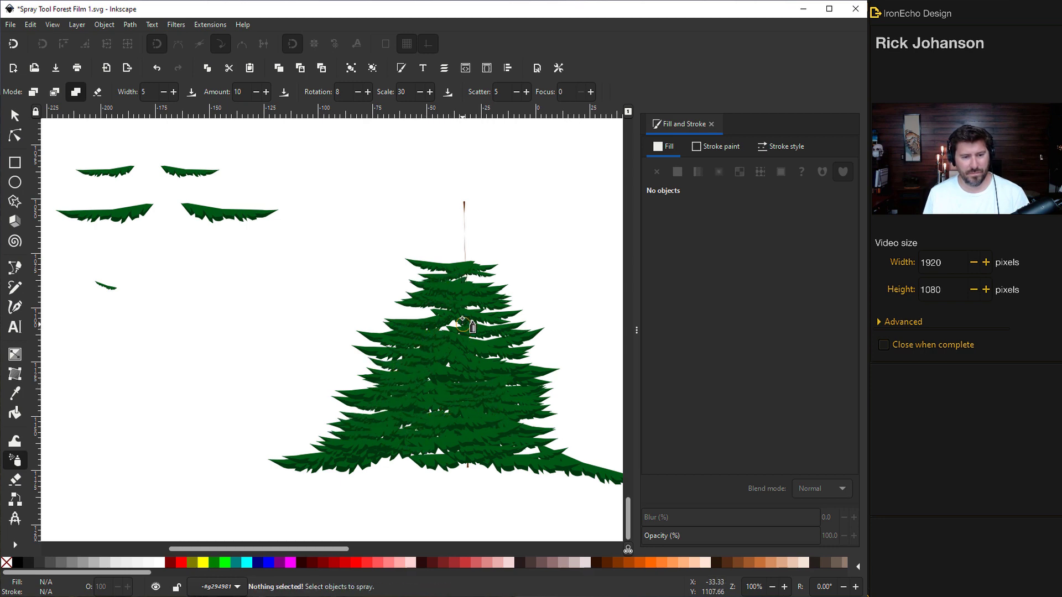
pyautogui.moveTo(437, 366)
pyautogui.mouseDown()
pyautogui.moveTo(462, 249)
pyautogui.moveTo(447, 248)
pyautogui.moveTo(449, 228)
pyautogui.mouseUp()
pyautogui.click(456, 229)
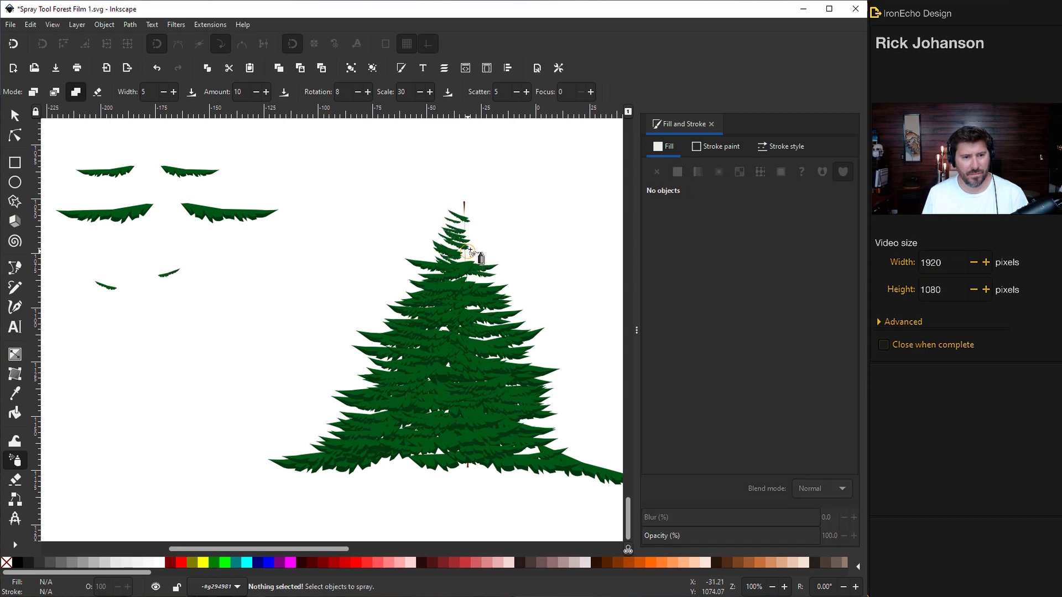
pyautogui.click(473, 230)
pyautogui.click(481, 249)
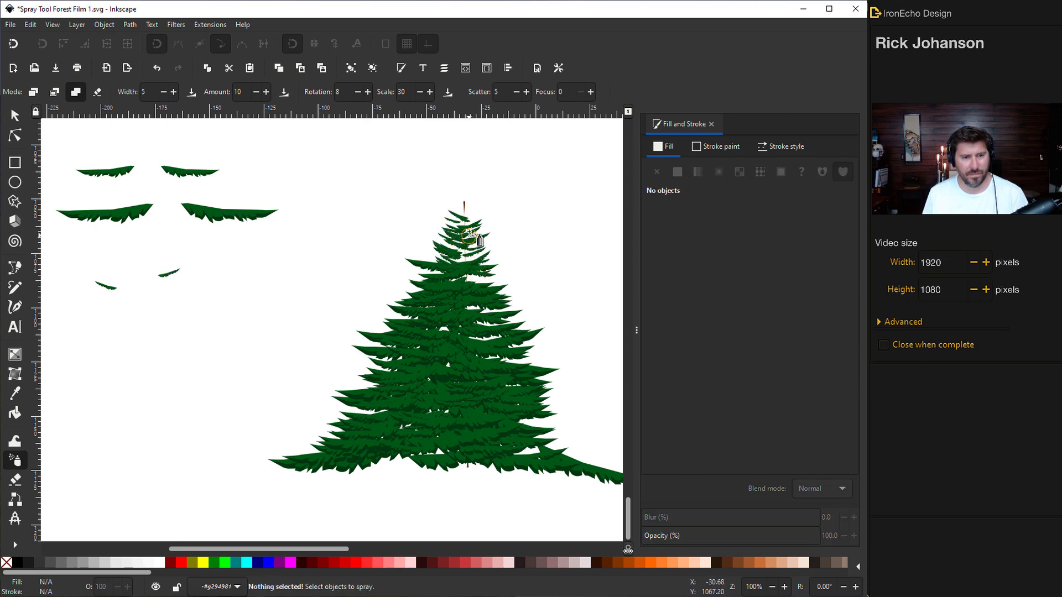
pyautogui.click(467, 264)
# Delete the stray bottom-right branch clump, keeping the bottom-left clump
pyautogui.press('s')
pyautogui.hscroll(2, 368, 343)
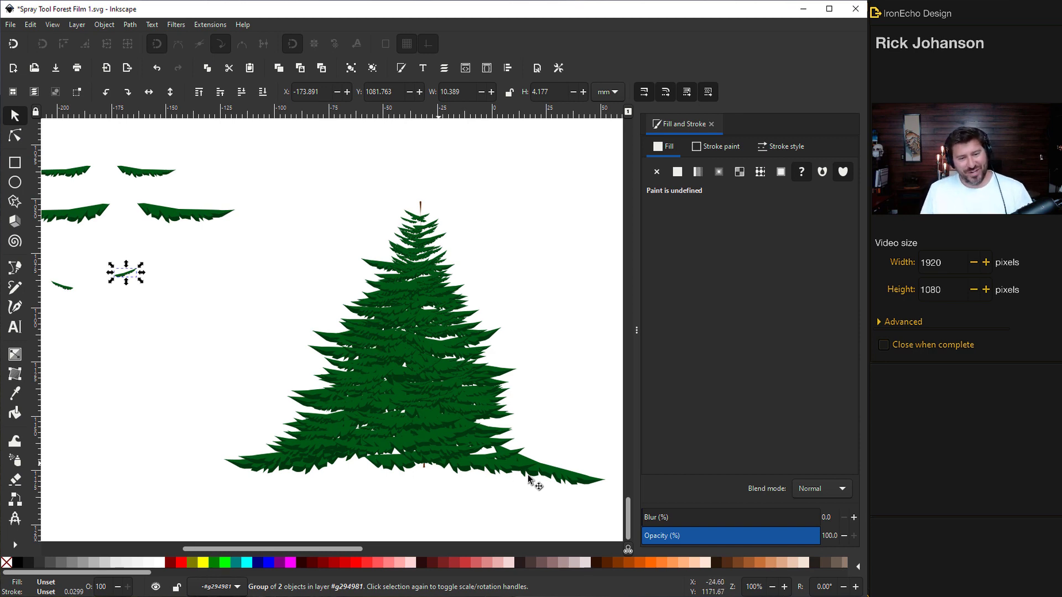
pyautogui.click(562, 482)
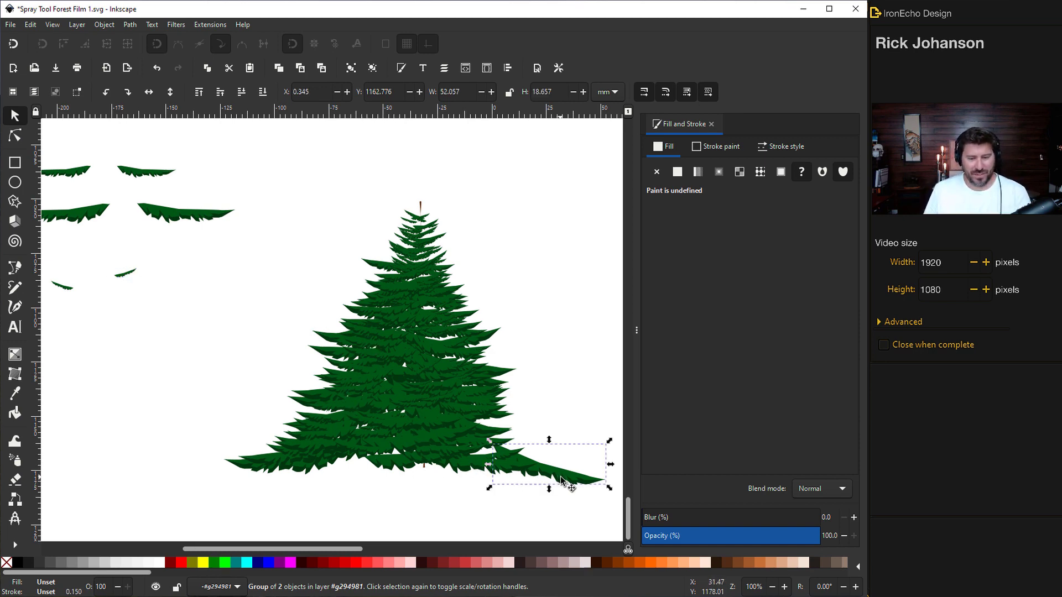
pyautogui.press('Delete')
pyautogui.click(247, 469)
pyautogui.press('Delete')
pyautogui.hotkey('ctrl', 'z')
# Group all 271 branches into one tree and make it slightly narrower
pyautogui.moveTo(579, 496); pyautogui.dragTo(258, 252)
pyautogui.moveTo(232, 211); pyautogui.dragTo(238, 217)
pyautogui.hotkey('ctrl', 'g')
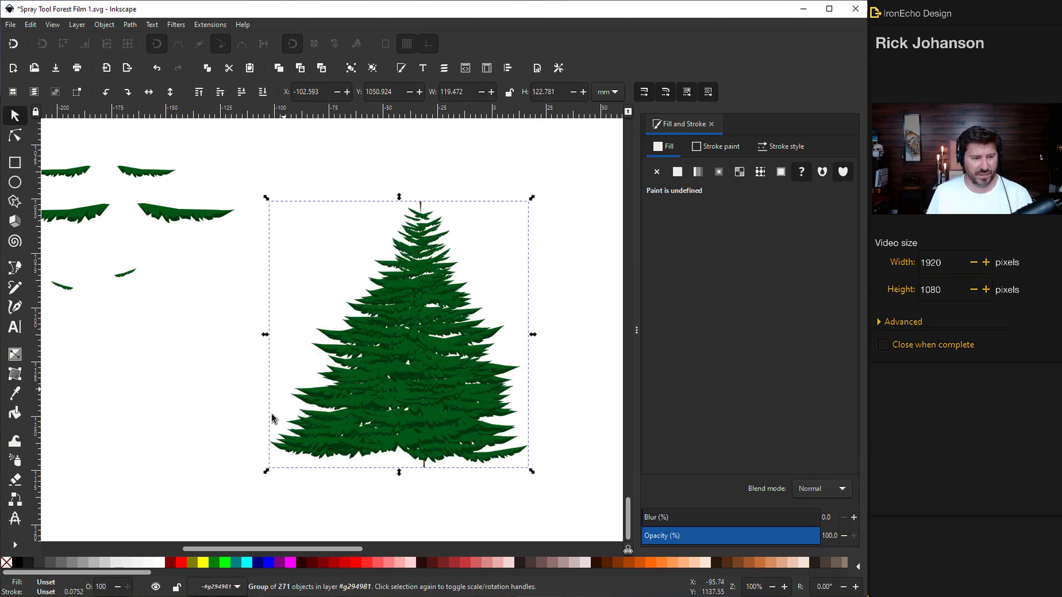
pyautogui.moveTo(265, 335); pyautogui.dragTo(347, 337)
# Duplicate the tree, move the copy down and left, and shrink it about its centre
pyautogui.scroll(-1, 457, 315)
pyautogui.hotkey('ctrl', 'd')
pyautogui.moveTo(455, 315); pyautogui.dragTo(277, 375)
pyautogui.click(260, 354)
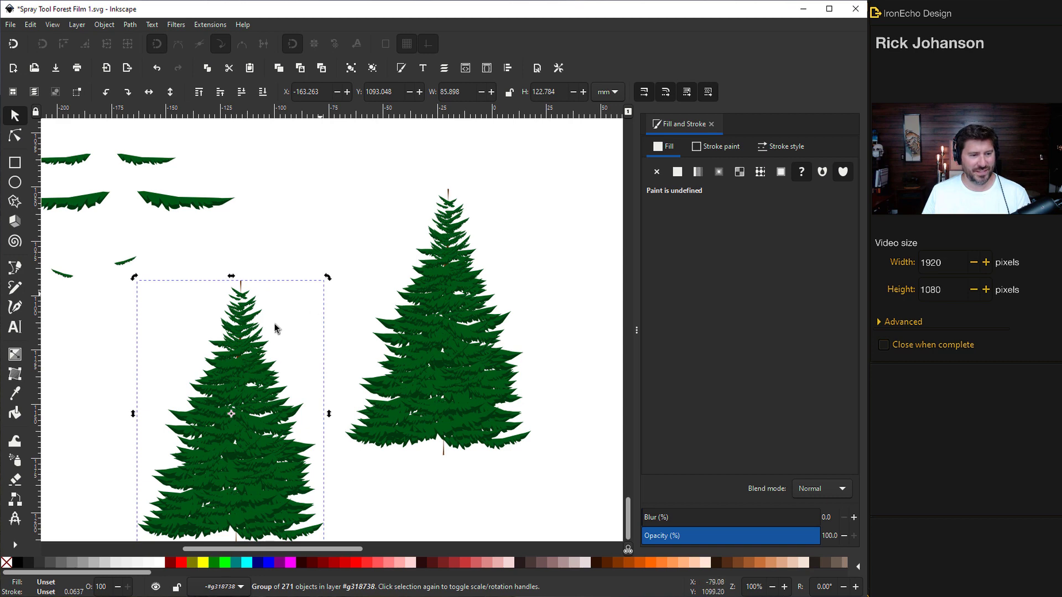
pyautogui.click(251, 355)
pyautogui.moveTo(326, 278); pyautogui.dragTo(299, 318)
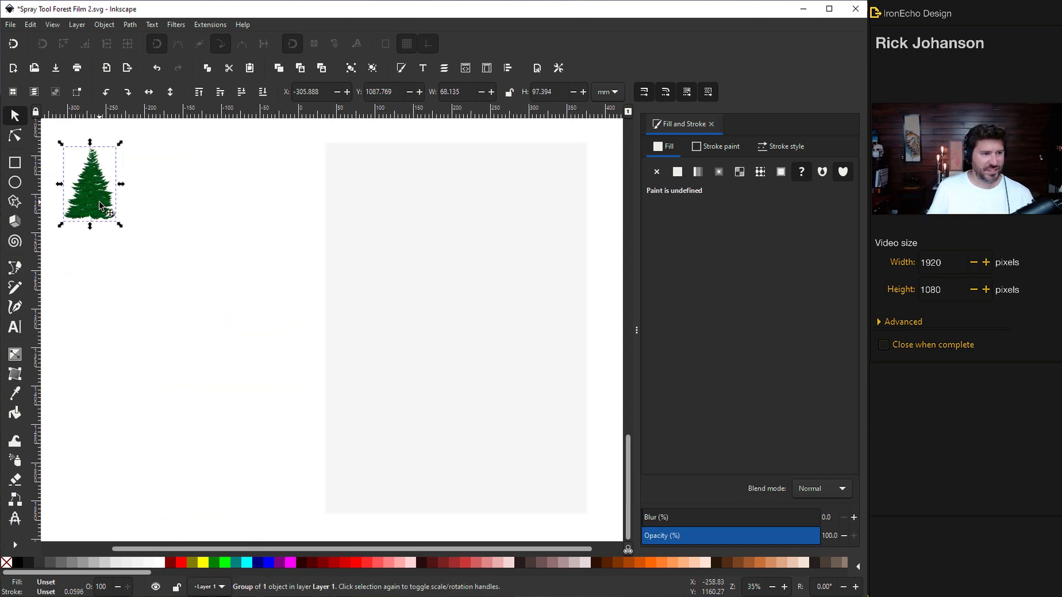
# Duplicate the tree twice below the original, stretch the lower copy to 138.5 mm tall, and save
pyautogui.hotkey('ctrl', 'd')
pyautogui.moveTo(100, 201); pyautogui.dragTo(78, 334)
pyautogui.hotkey('ctrl', 'd')
pyautogui.moveTo(76, 440); pyautogui.dragTo(76, 449)
pyautogui.moveTo(77, 336); pyautogui.dragTo(80, 332)
pyautogui.hotkey('ctrl', 'z')
pyautogui.press('Tab')
pyautogui.hotkey('ctrl', 's')
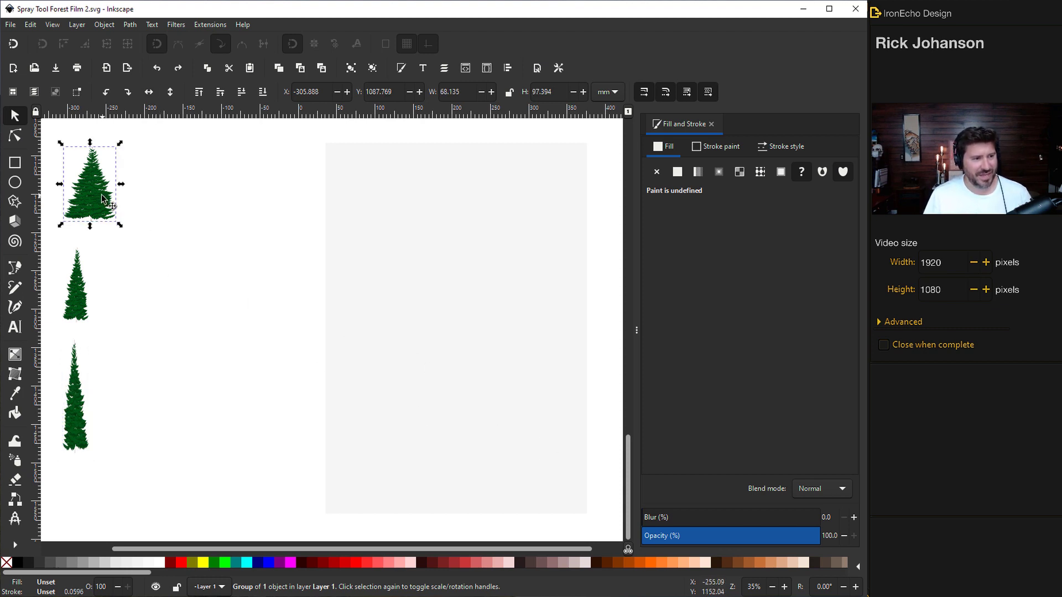
# Spray pine copies along the rectangle's bottom, then spray slender tall pines across the lower right
pyautogui.click(18, 464)
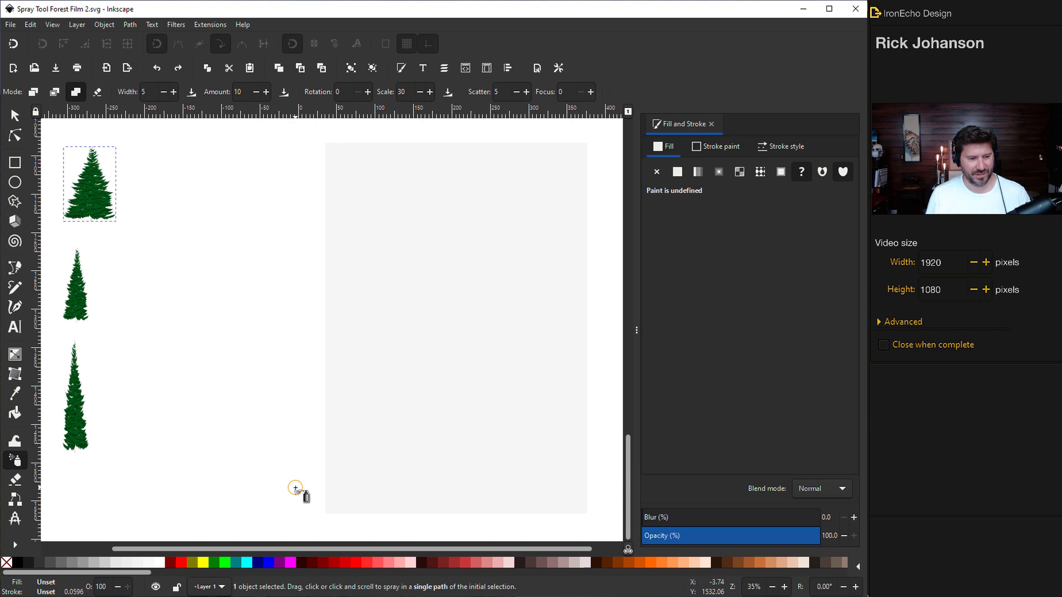
pyautogui.press('Escape')
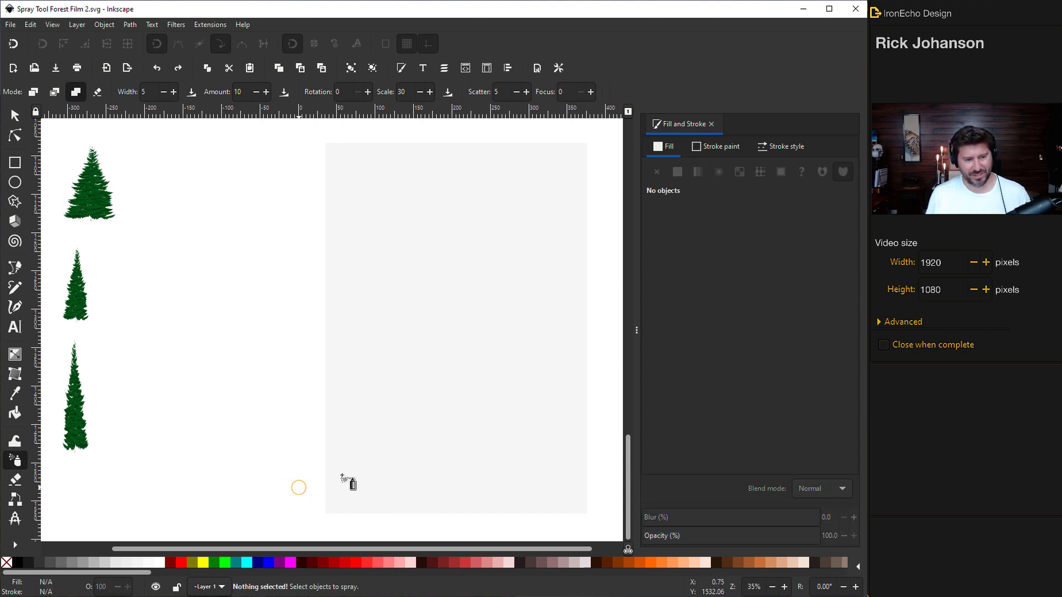
pyautogui.moveTo(426, 476)
pyautogui.mouseDown()
pyautogui.moveTo(396, 456)
pyautogui.moveTo(444, 458)
pyautogui.moveTo(486, 486)
pyautogui.moveTo(595, 498)
pyautogui.moveTo(503, 420)
pyautogui.moveTo(364, 448)
pyautogui.moveTo(398, 487)
pyautogui.mouseUp()
pyautogui.press('s')
pyautogui.click(75, 284)
pyautogui.click(15, 460)
pyautogui.moveTo(332, 475)
pyautogui.mouseDown()
pyautogui.moveTo(343, 442)
pyautogui.moveTo(587, 398)
pyautogui.mouseUp()
# Check trees in the sprayed row, cancelling an accidental move of the grey rectangle
pyautogui.press('s')
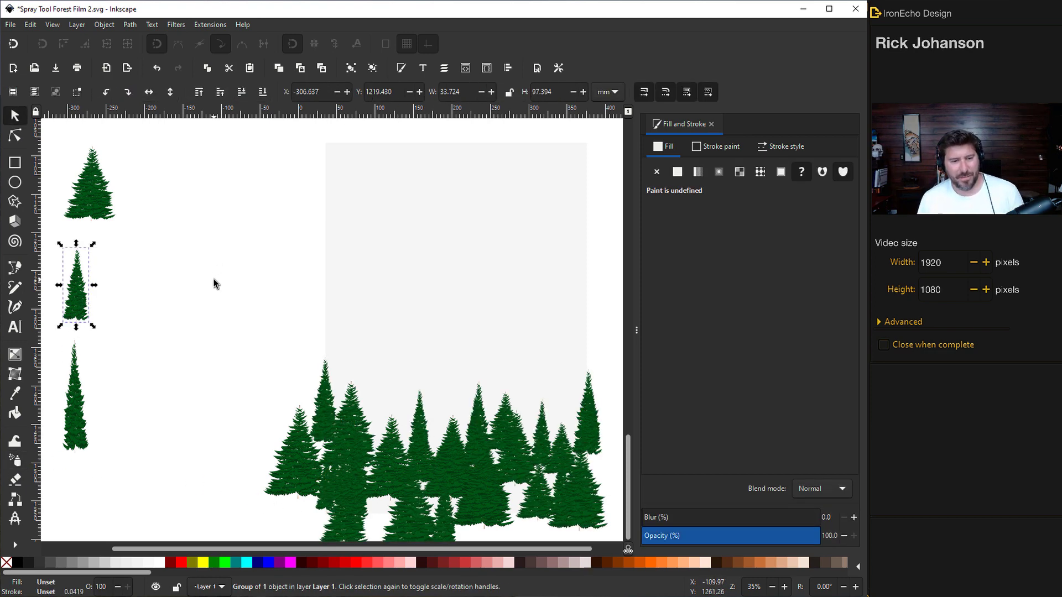
pyautogui.click(102, 209)
pyautogui.moveTo(339, 317); pyautogui.dragTo(421, 369)
pyautogui.press('Escape')
pyautogui.click(413, 426)
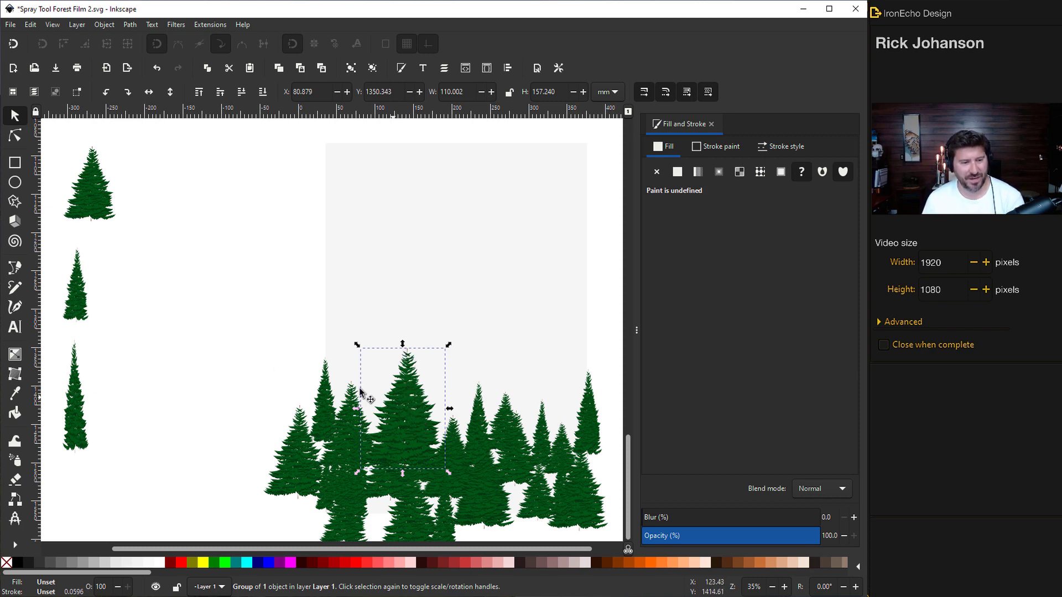
pyautogui.scroll(-2, 324, 385)
pyautogui.click(216, 304)
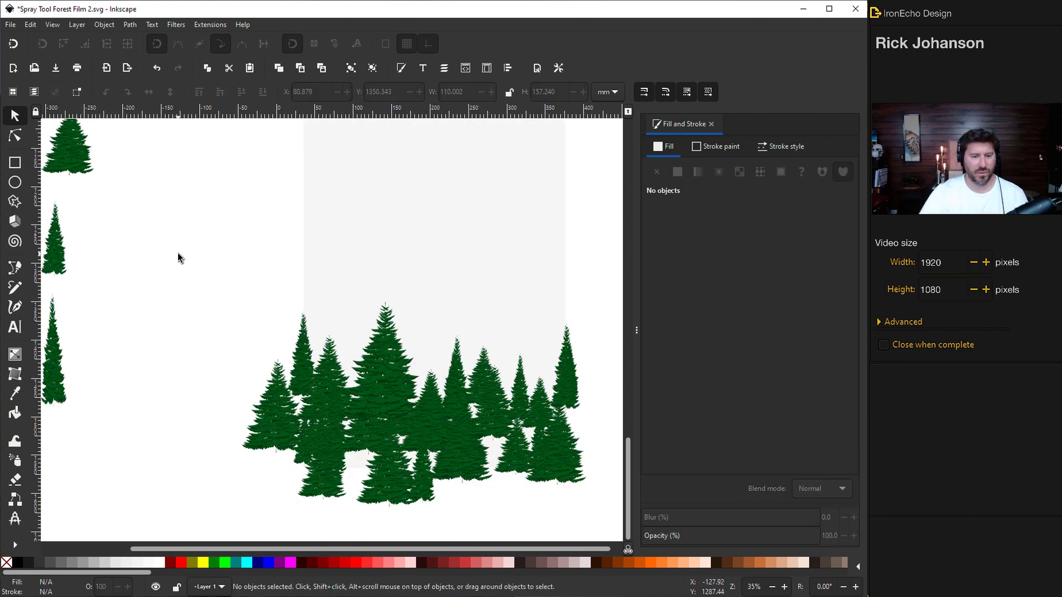
# Group the 34 forest-row trees, make a horizontally mirrored copy, and save
pyautogui.moveTo(170, 262)
pyautogui.mouseDown()
pyautogui.moveTo(538, 426)
pyautogui.moveTo(619, 503)
pyautogui.moveTo(624, 530)
pyautogui.mouseUp()
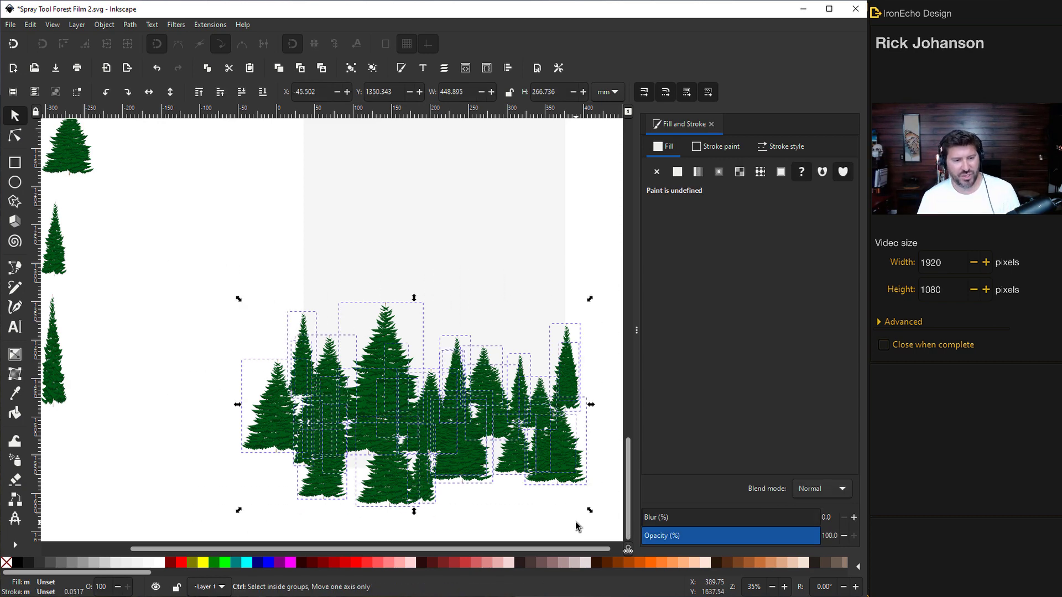
pyautogui.hotkey('ctrl', 'g')
pyautogui.click(392, 391)
pyautogui.press('ctrl')
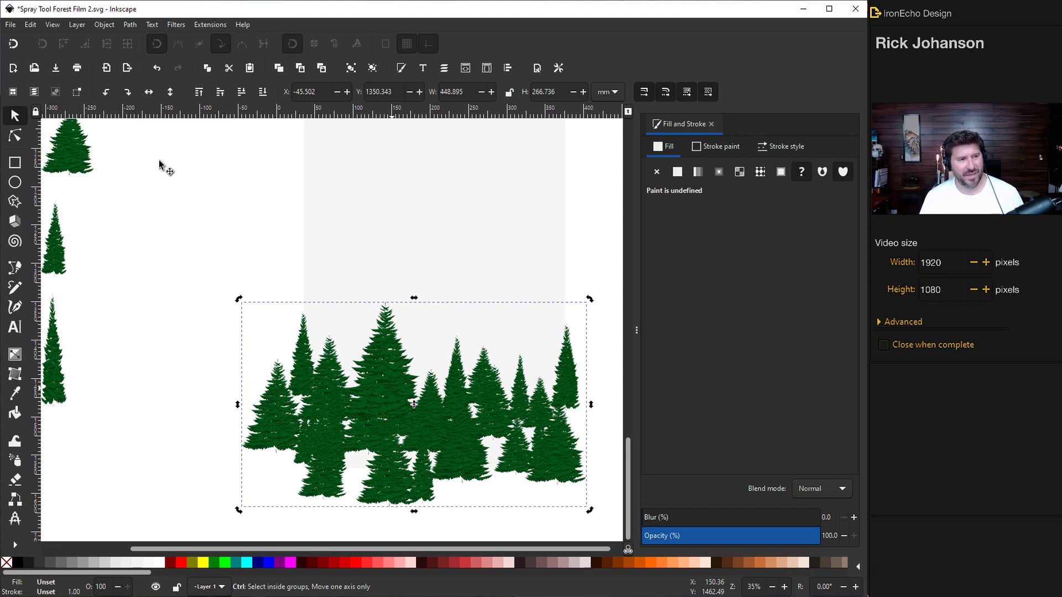
pyautogui.click(150, 93)
pyautogui.scroll(-6, 260, 238)
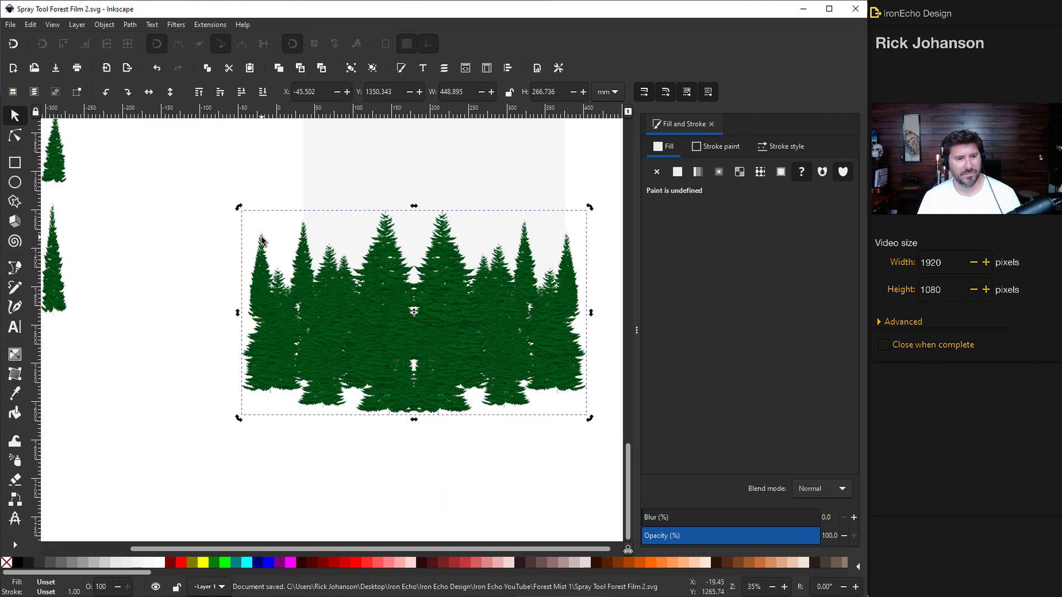
pyautogui.hotkey('ctrl', 's')
# Move the mirrored row below the first and delete three of its trees
pyautogui.moveTo(456, 245); pyautogui.dragTo(452, 498)
pyautogui.scroll(-6, 363, 378)
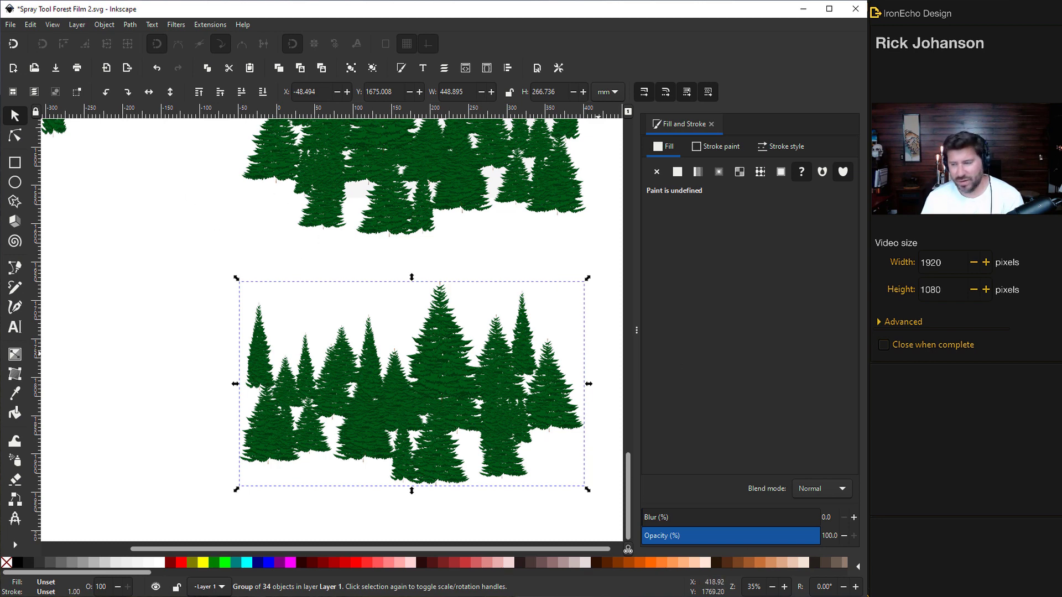
pyautogui.click(369, 508)
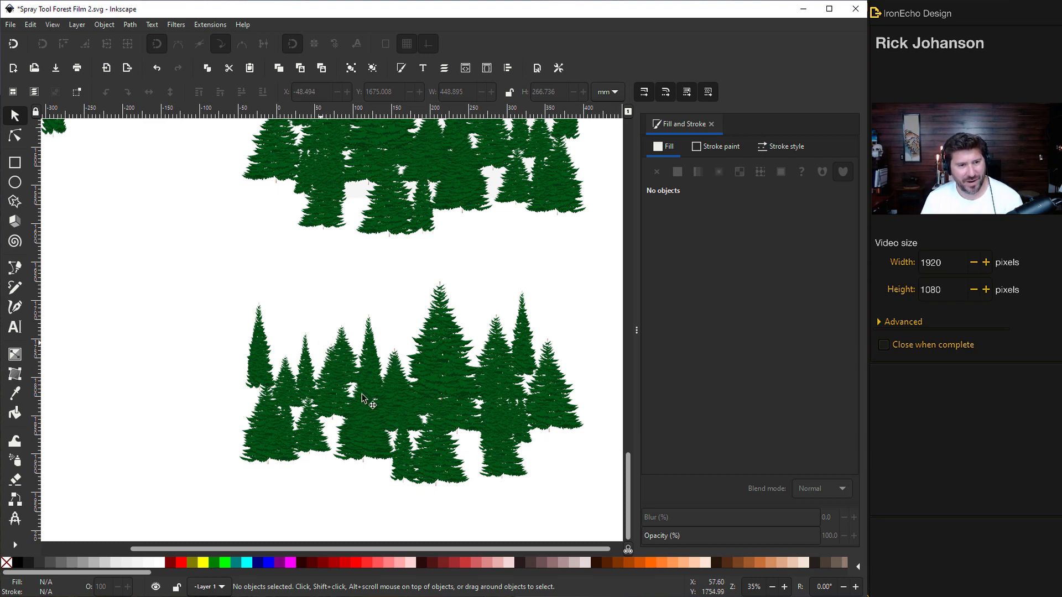
pyautogui.scroll(2, 504, 517)
pyautogui.click(504, 518)
pyautogui.press('Delete')
pyautogui.click(414, 519)
pyautogui.press('Delete')
pyautogui.click(402, 516)
pyautogui.press('Delete')
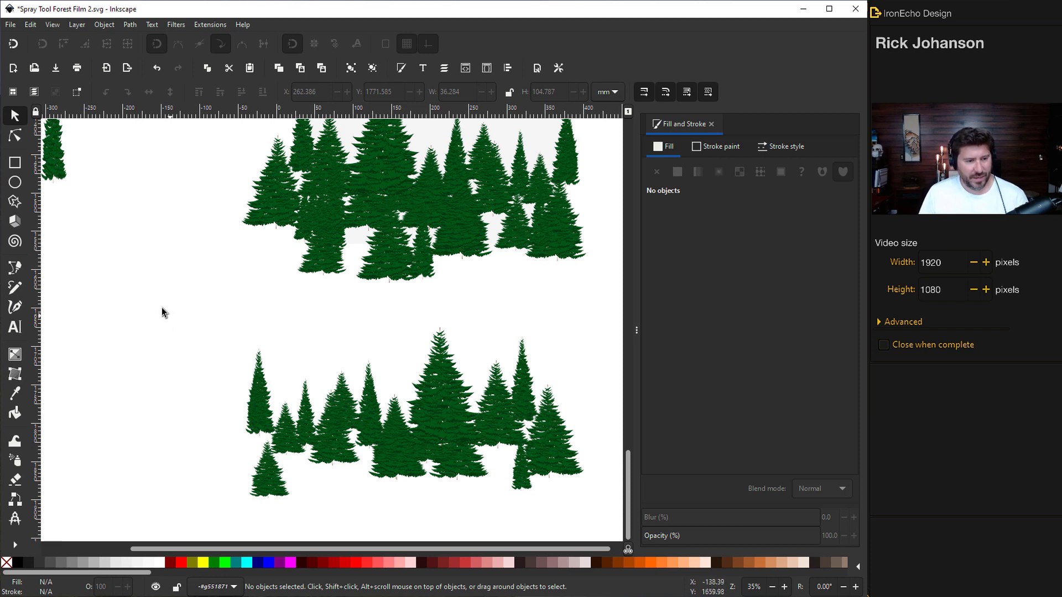
# Group the remaining 21 lower-row trees into a single group
pyautogui.moveTo(160, 311); pyautogui.dragTo(610, 530)
pyautogui.hotkey('ctrl', 'g')
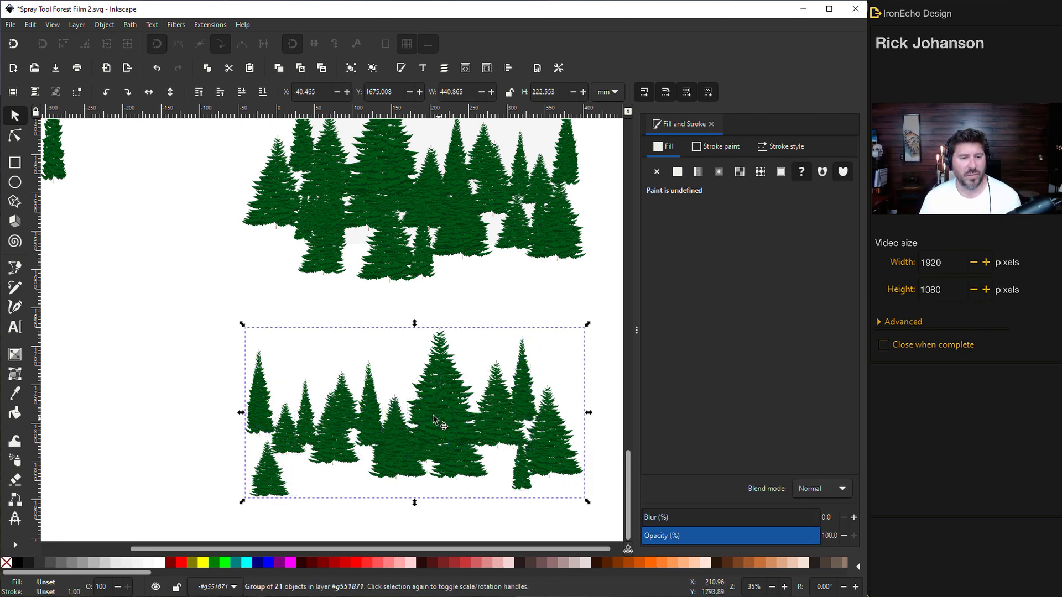
pyautogui.scroll(2, 447, 355)
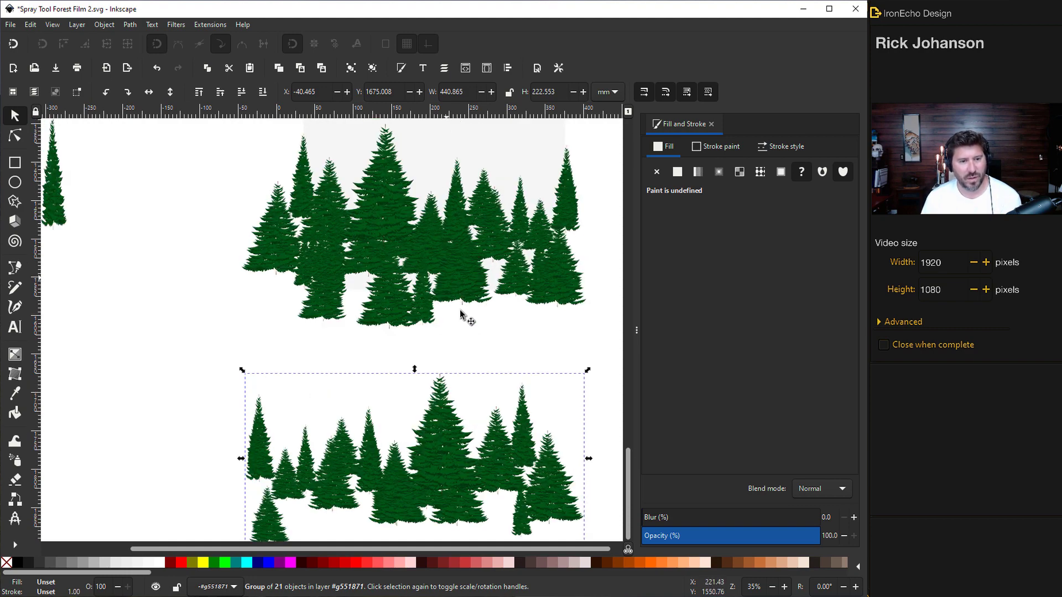
pyautogui.scroll(-4, 465, 332)
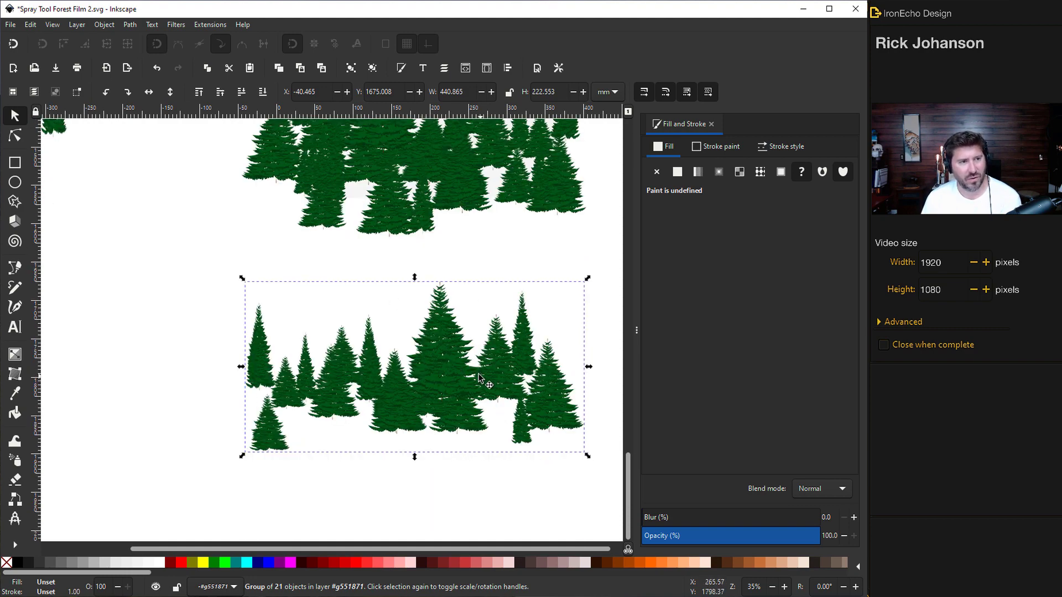
# Apply a Simple blend filter in Screen mode with pale grey 9d9d9dff to the lower tree group
pyautogui.click(176, 25)
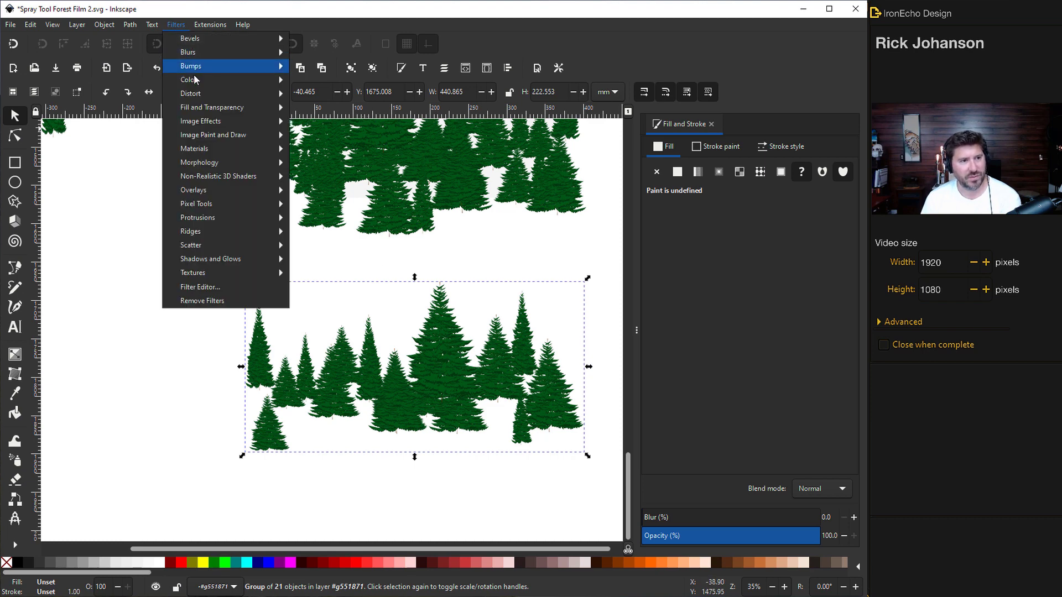
pyautogui.moveTo(200, 84)
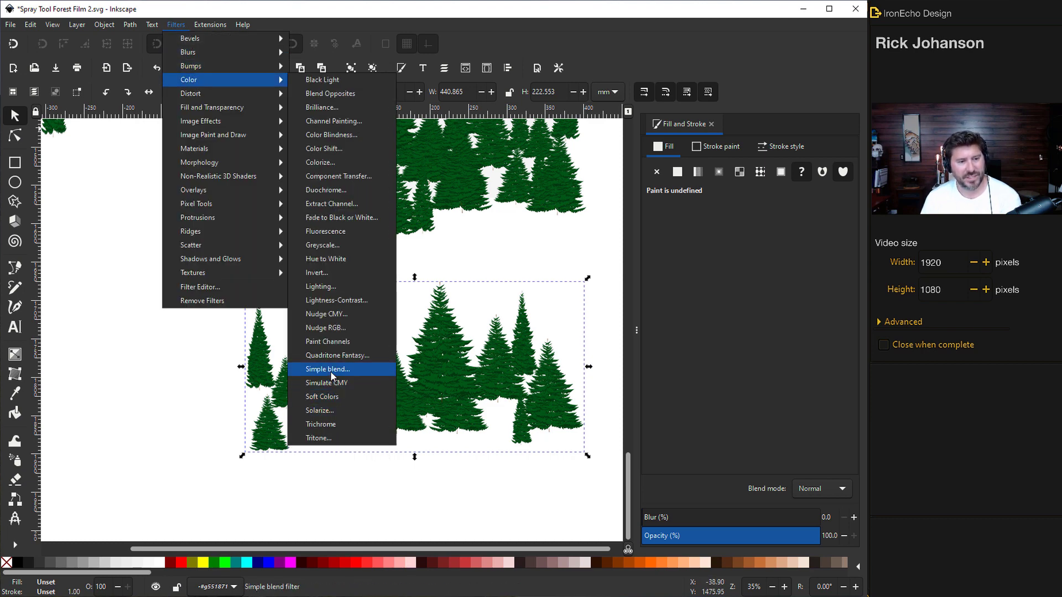
pyautogui.click(333, 373)
pyautogui.moveTo(123, 57); pyautogui.dragTo(122, 97)
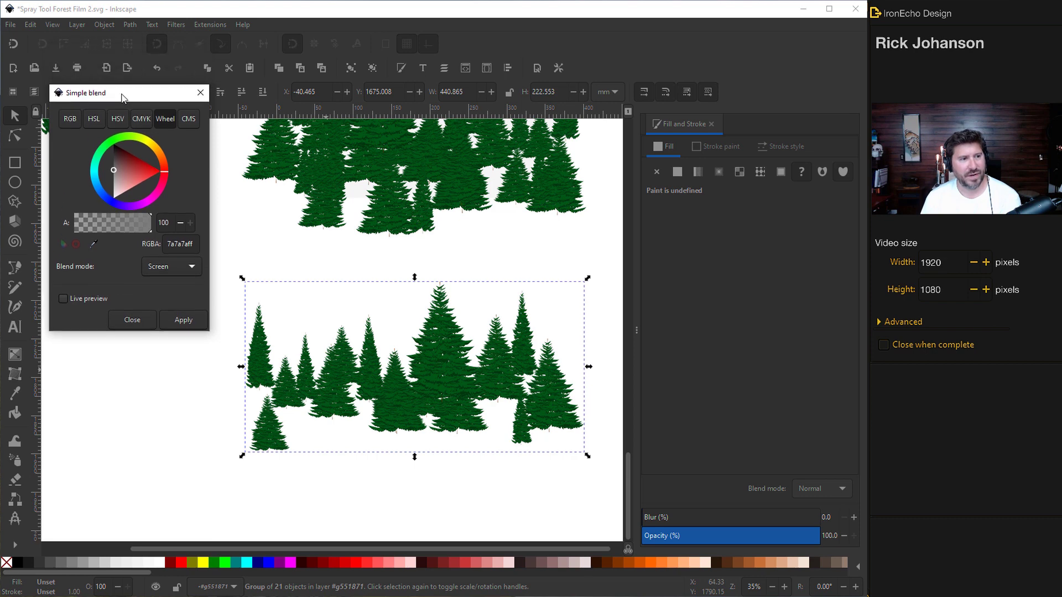
pyautogui.click(192, 268)
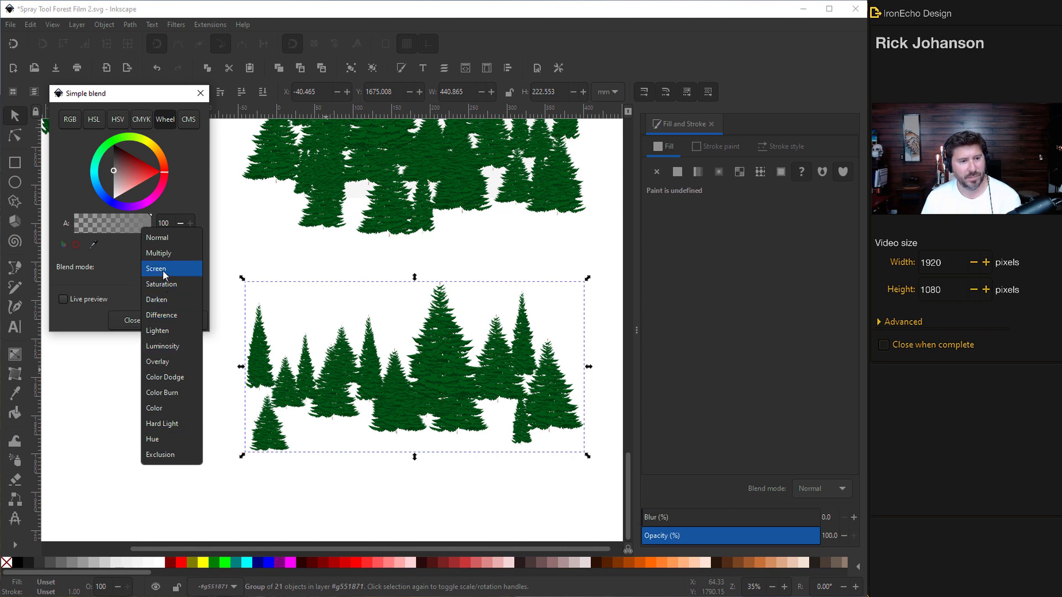
pyautogui.click(164, 274)
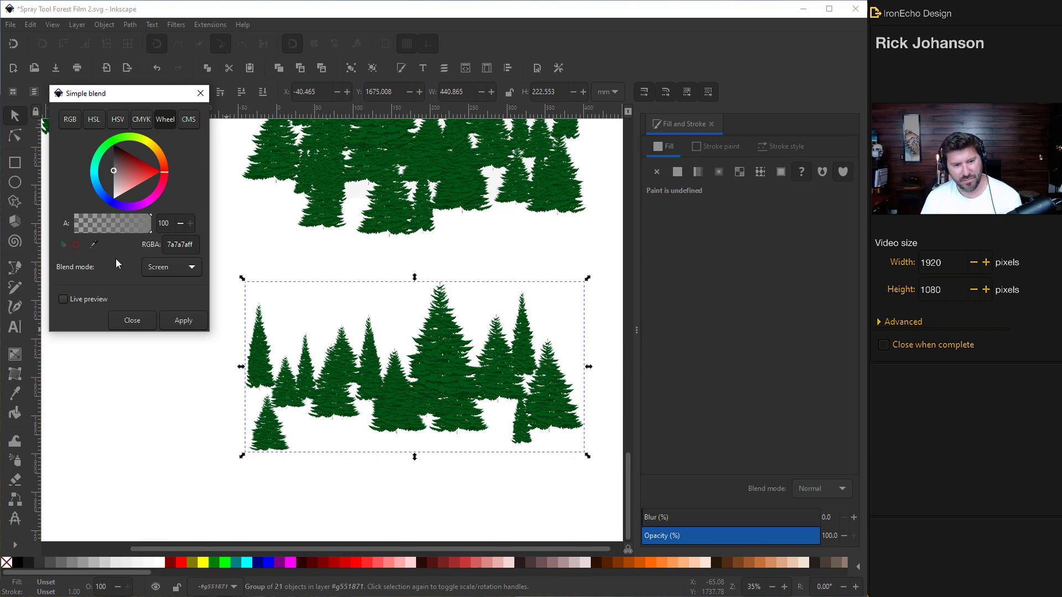
pyautogui.click(62, 299)
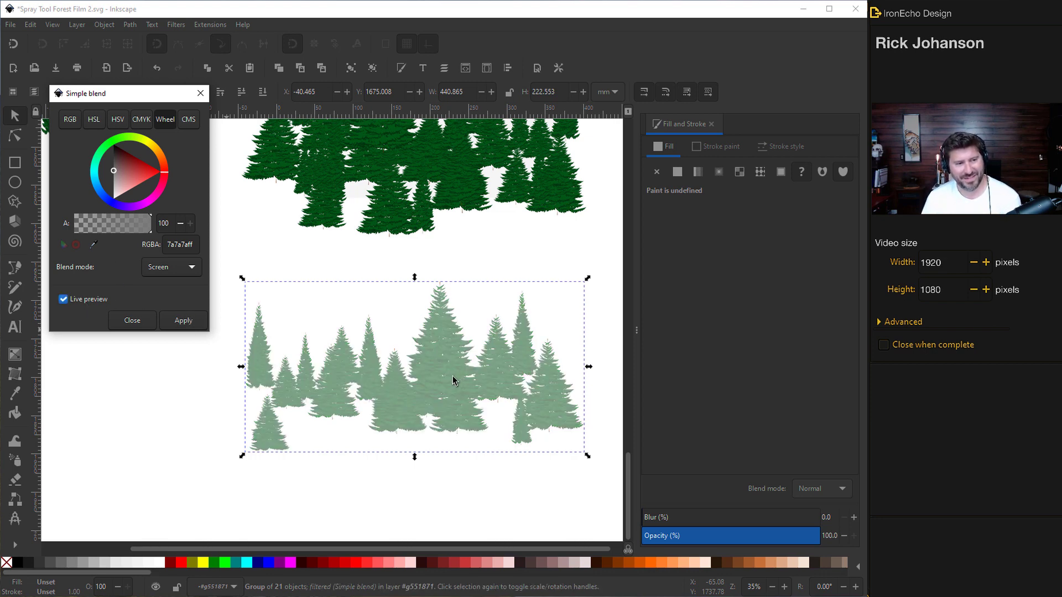
pyautogui.click(123, 189)
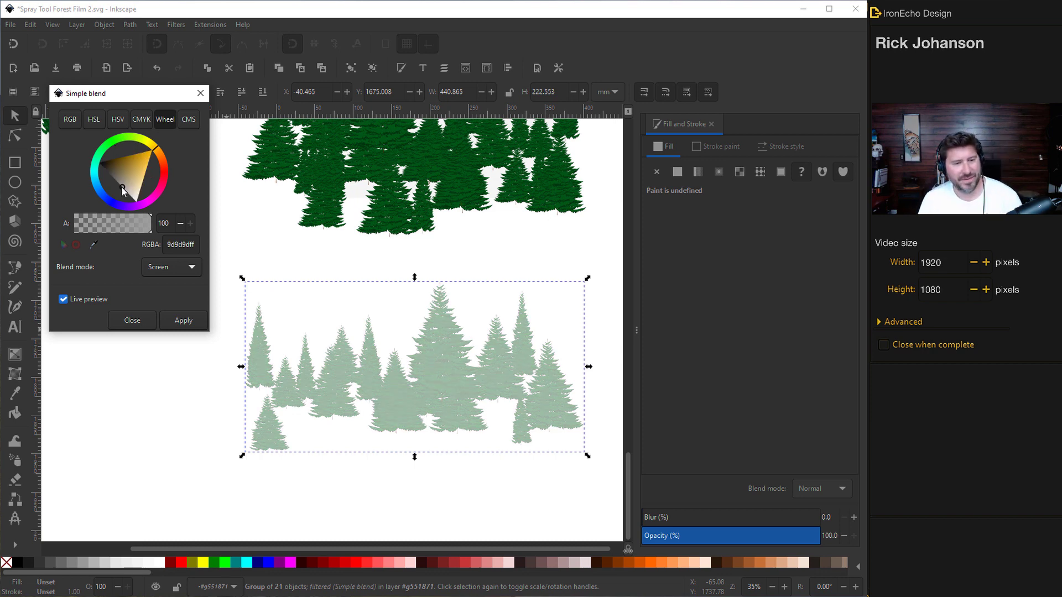
pyautogui.click(63, 299)
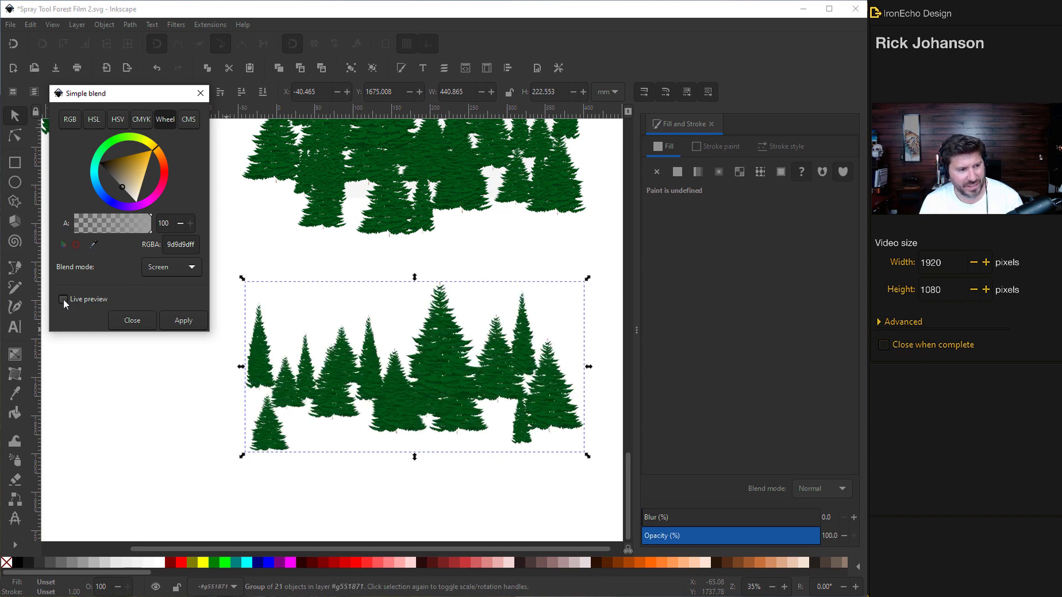
pyautogui.click(63, 299)
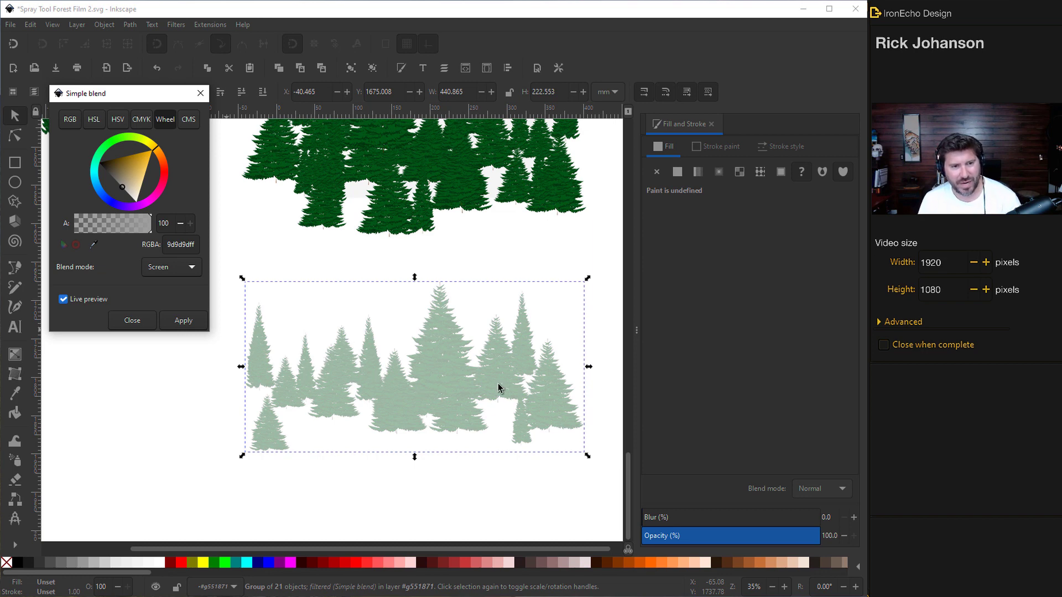
pyautogui.click(184, 321)
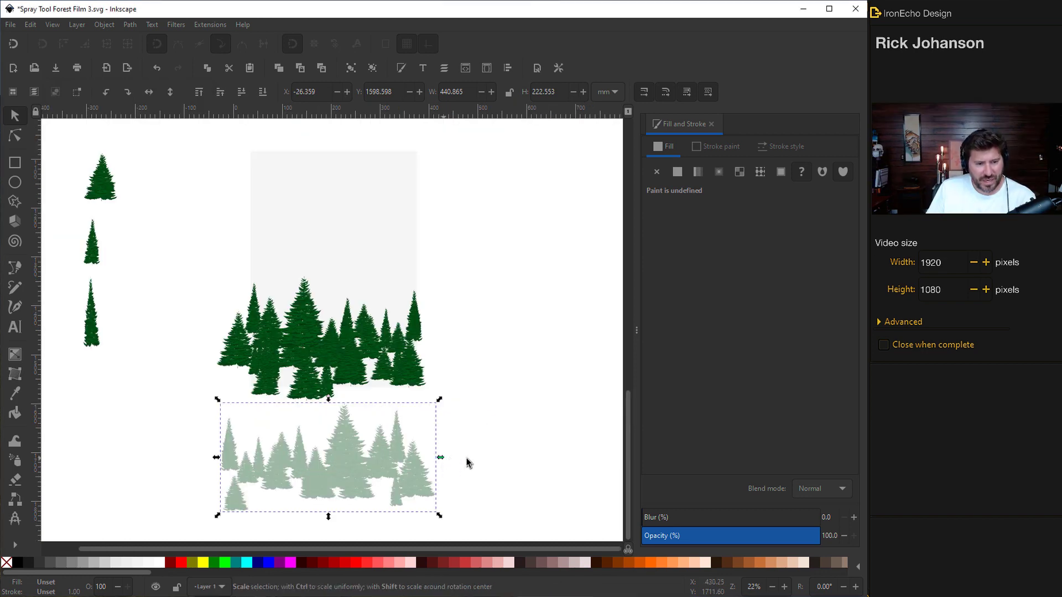
# Widen the pale tree row and tuck it up behind the dark trees
pyautogui.moveTo(466, 463); pyautogui.dragTo(473, 459)
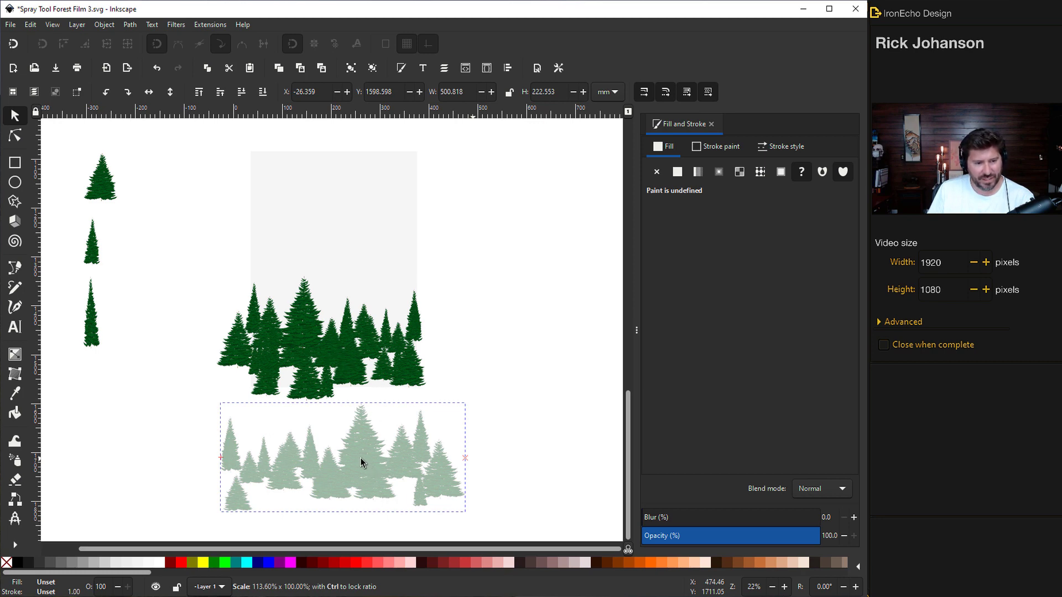
pyautogui.moveTo(352, 404); pyautogui.dragTo(358, 329)
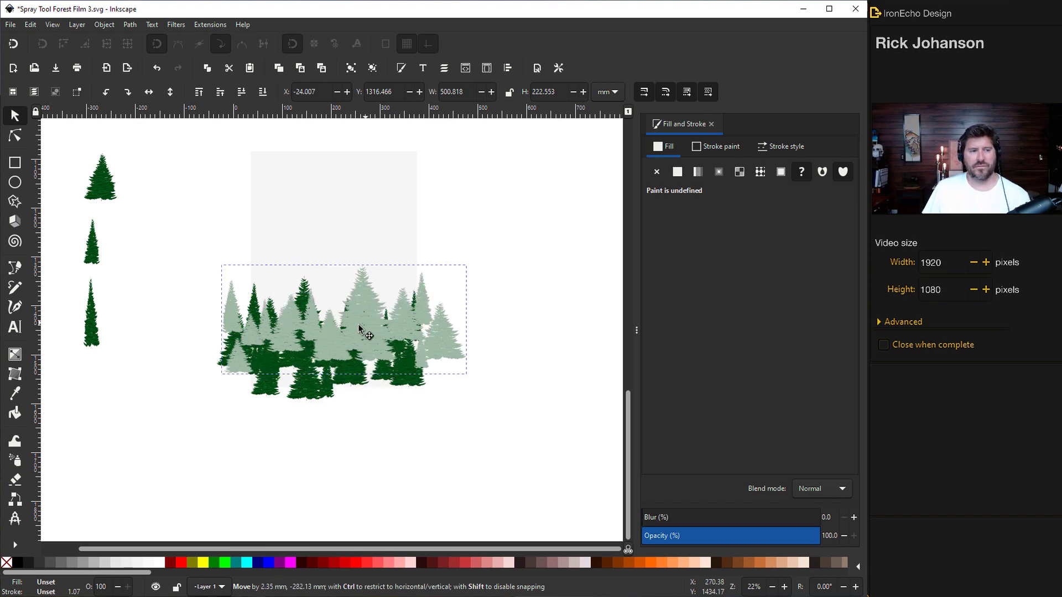
pyautogui.click(241, 95)
pyautogui.moveTo(341, 313); pyautogui.dragTo(381, 301)
pyautogui.click(401, 425)
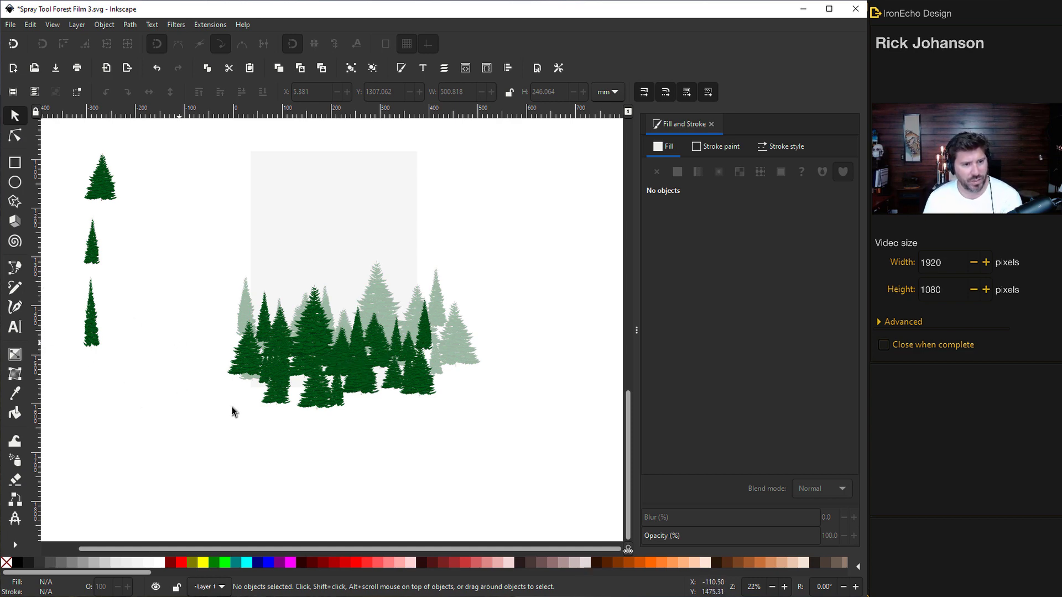
# Draw an ellipse below the trees and apply the Textures > Watercolor filter
pyautogui.click(12, 186)
pyautogui.moveTo(295, 439); pyautogui.dragTo(361, 482)
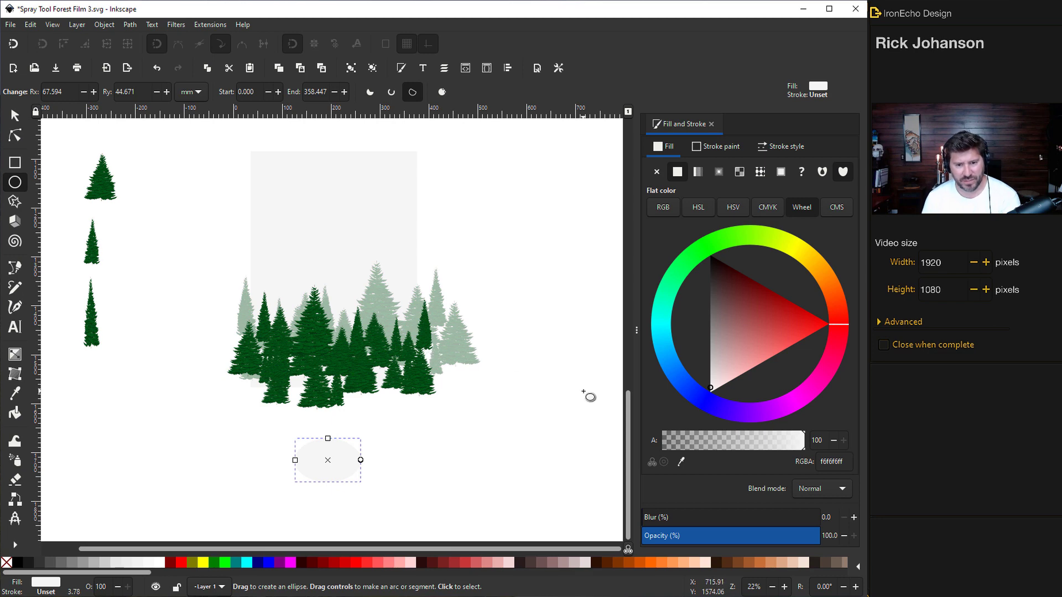
pyautogui.click(177, 25)
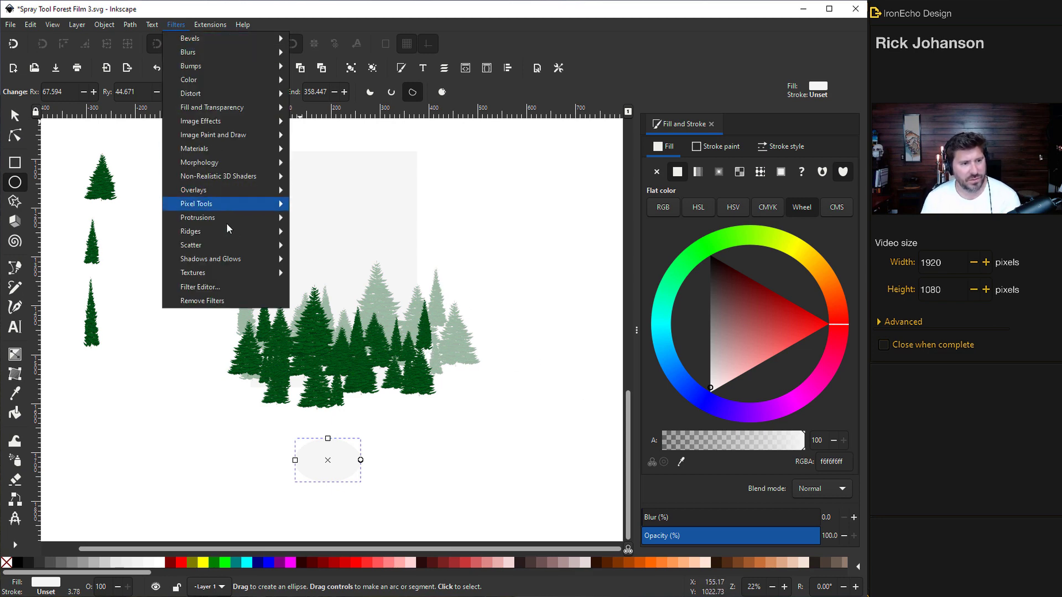
pyautogui.moveTo(265, 273)
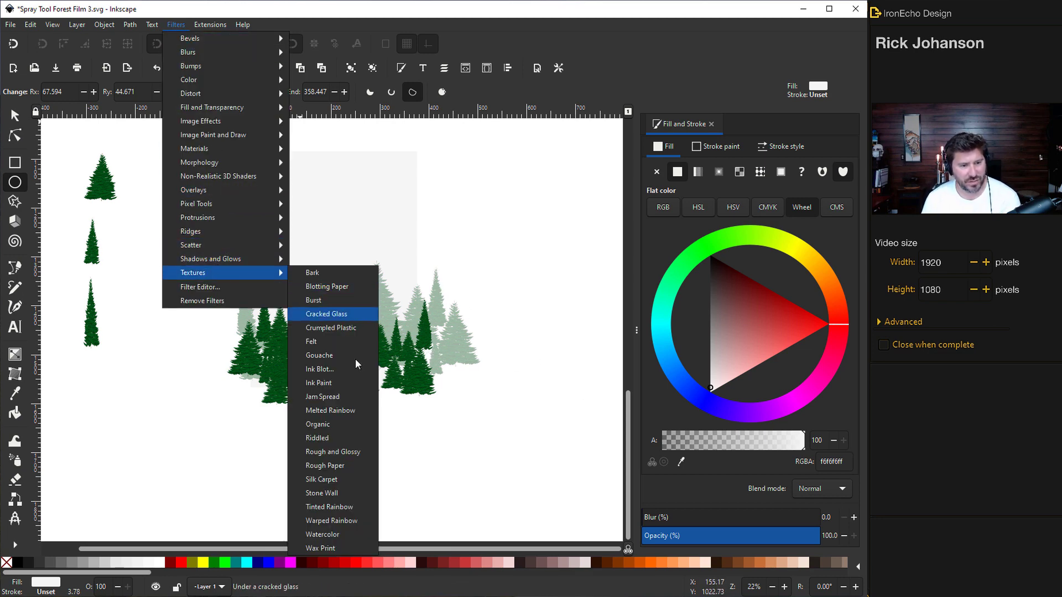
pyautogui.click(341, 533)
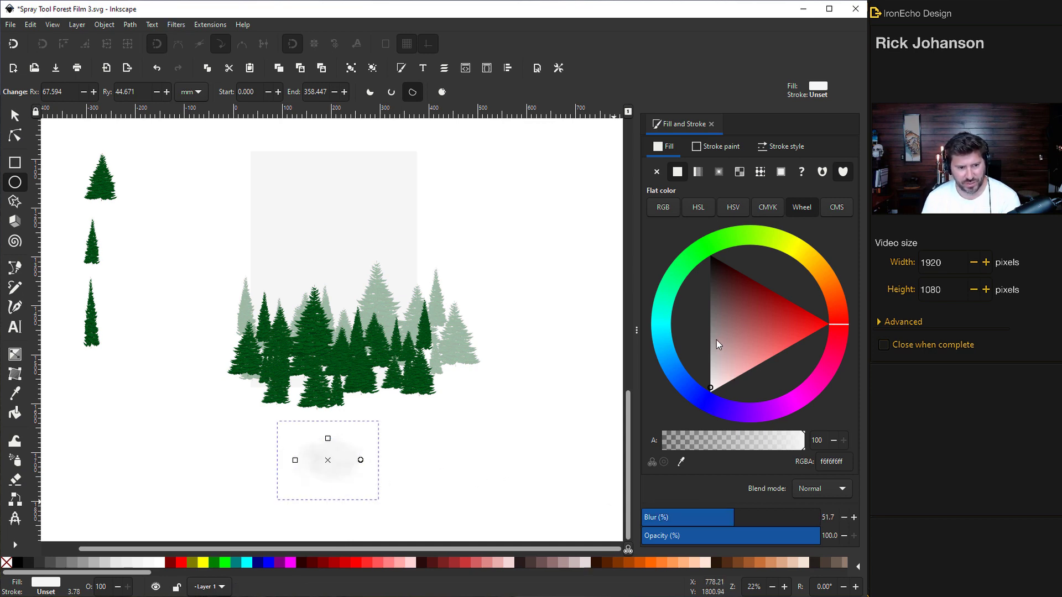
# Give the cloud a grey fill, 53.2% blur and 61.9% opacity, and nudge it up-left
pyautogui.moveTo(716, 340); pyautogui.dragTo(704, 334)
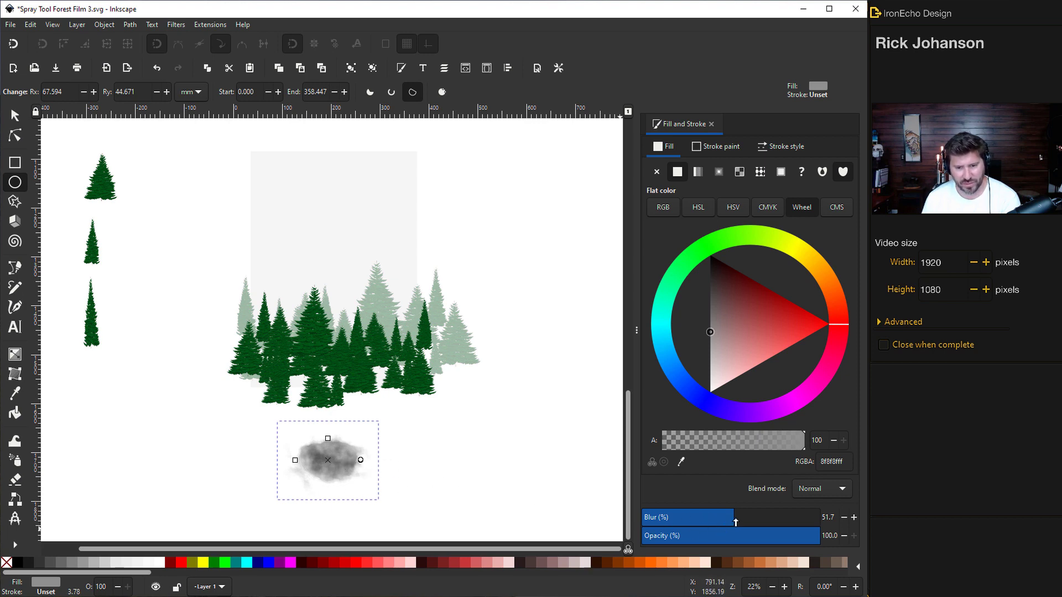
pyautogui.moveTo(733, 523); pyautogui.dragTo(644, 520)
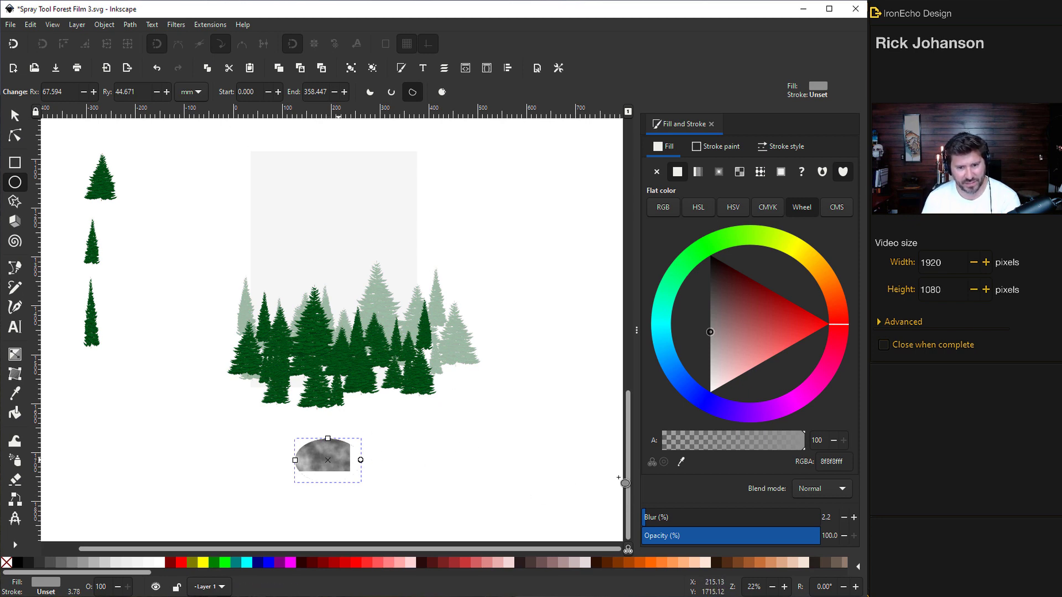
pyautogui.moveTo(658, 516); pyautogui.dragTo(736, 523)
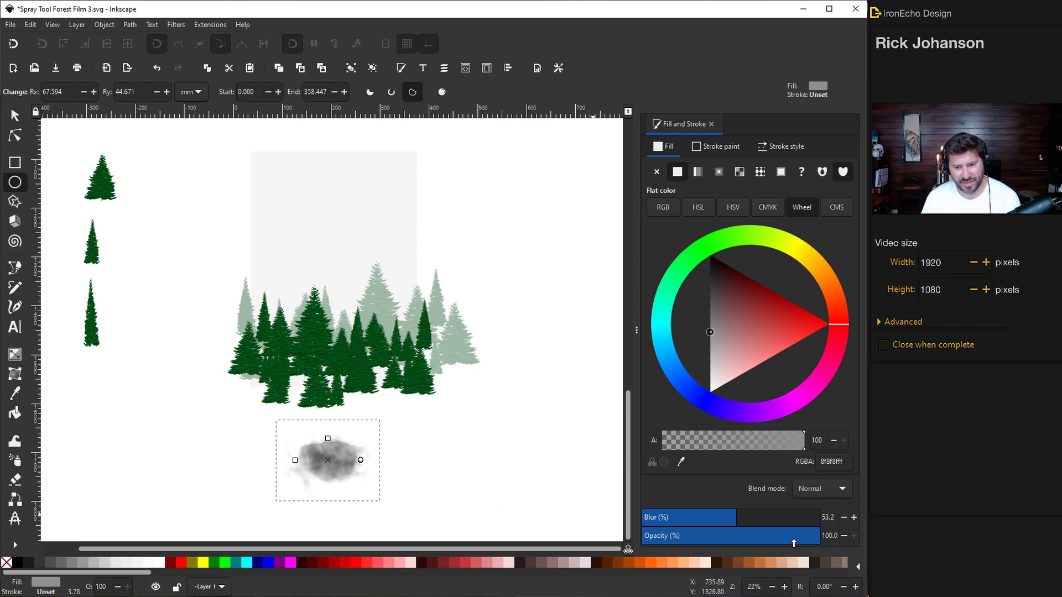
pyautogui.moveTo(789, 540); pyautogui.dragTo(781, 540)
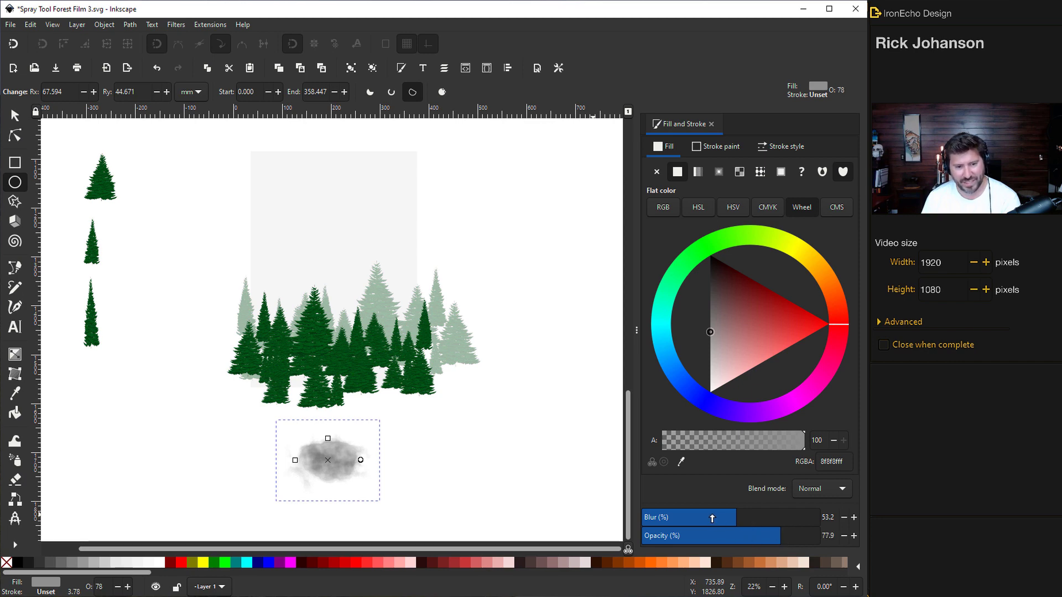
pyautogui.moveTo(755, 545); pyautogui.dragTo(753, 545)
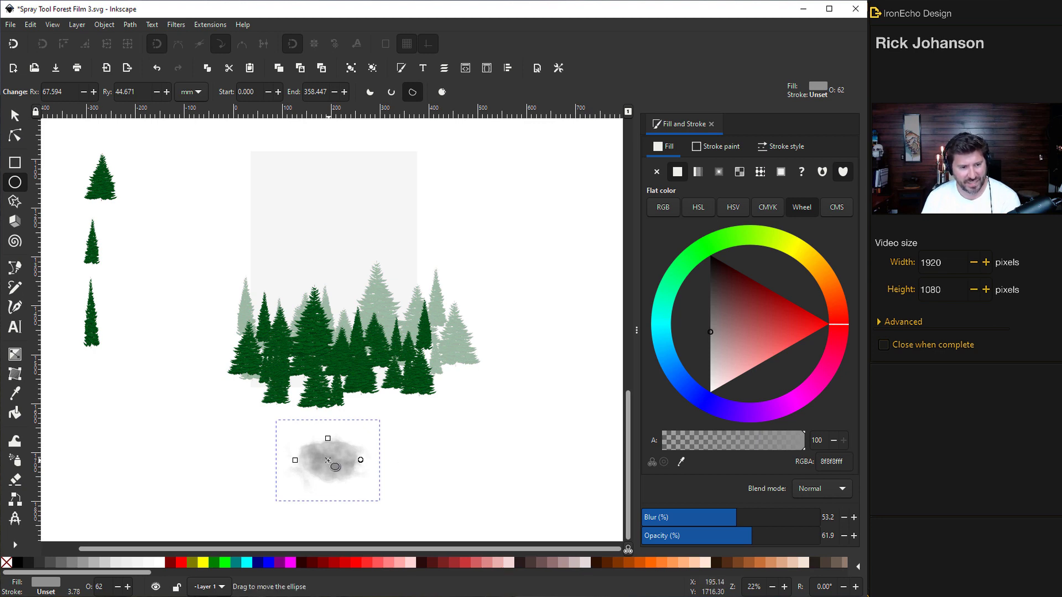
pyautogui.moveTo(328, 460); pyautogui.dragTo(410, 441)
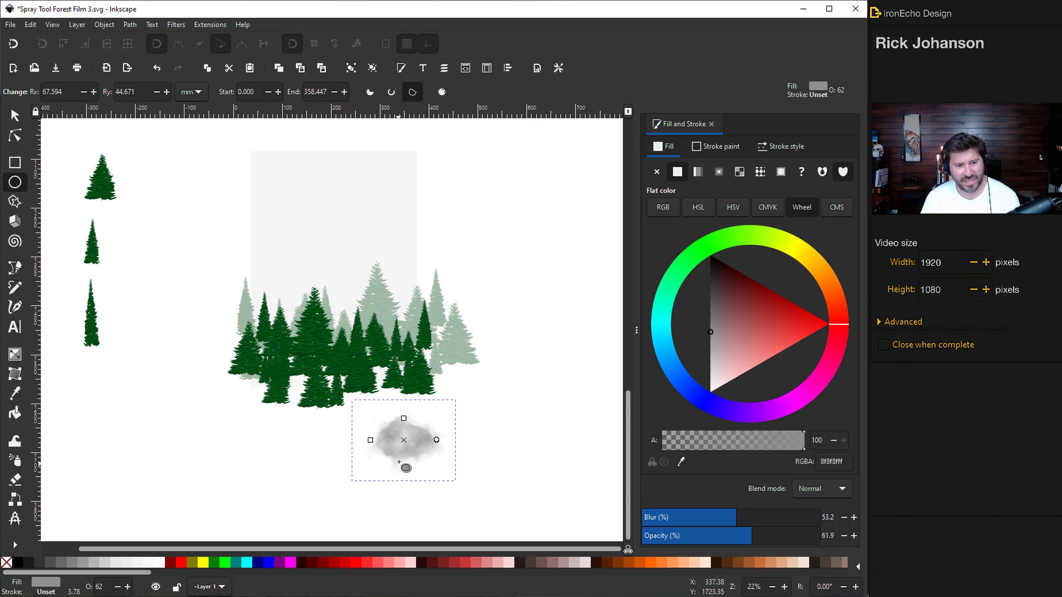
# Enlarge the mist cloud around its centre
pyautogui.click(16, 115)
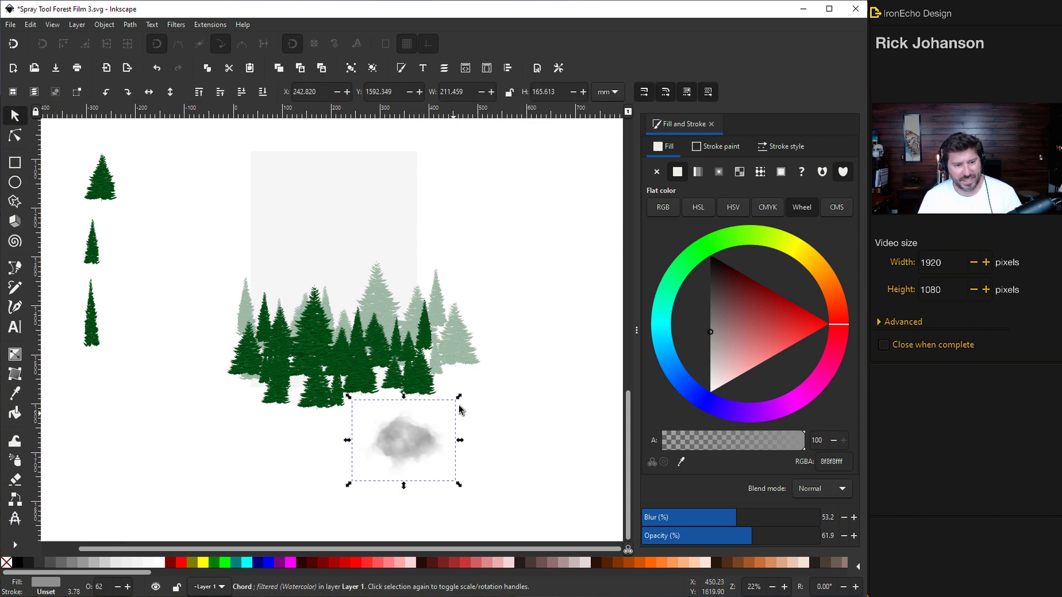
pyautogui.moveTo(459, 398); pyautogui.dragTo(494, 368)
pyautogui.moveTo(371, 453)
pyautogui.mouseDown()
pyautogui.moveTo(349, 450)
pyautogui.moveTo(364, 446)
pyautogui.mouseUp()
pyautogui.press('Escape')
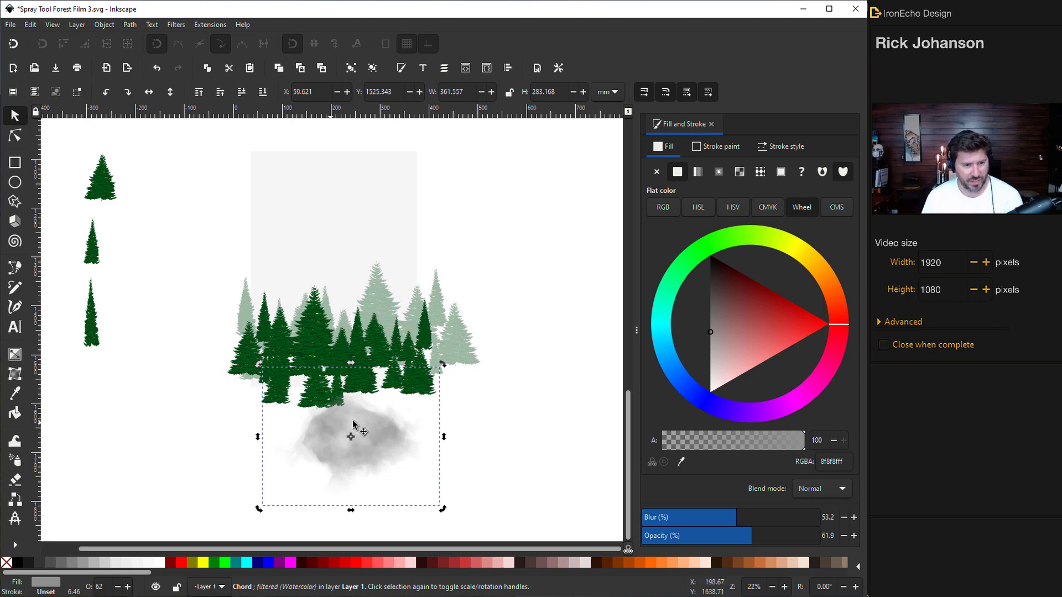
# Fill the cloud white and stretch it to about 930 × 360 mm over the lower trees
pyautogui.click(696, 412)
pyautogui.moveTo(338, 464)
pyautogui.mouseDown()
pyautogui.moveTo(354, 430)
pyautogui.moveTo(346, 408)
pyautogui.moveTo(278, 391)
pyautogui.mouseUp()
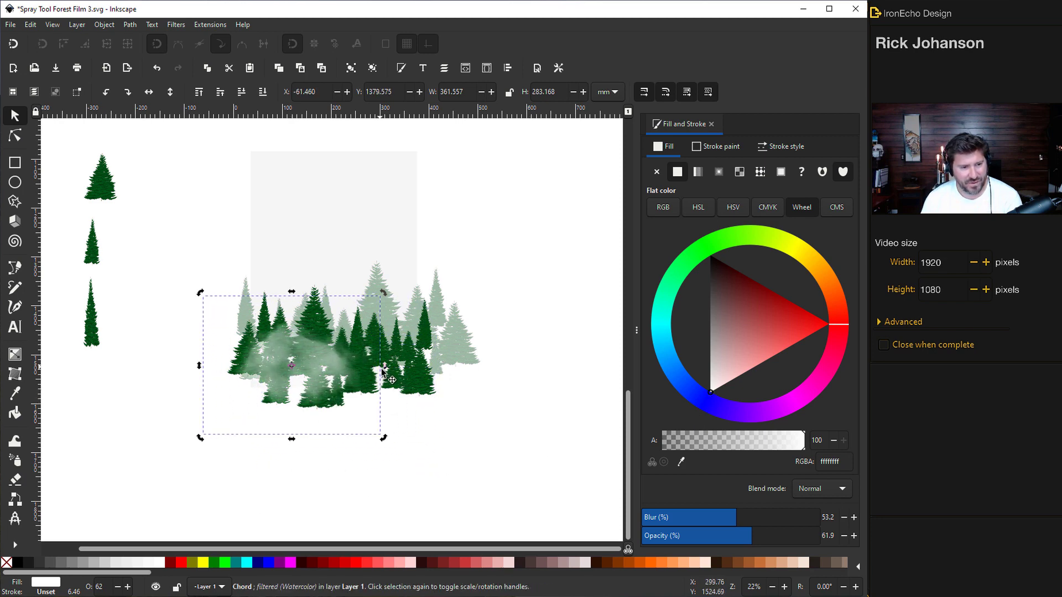
pyautogui.click(349, 374)
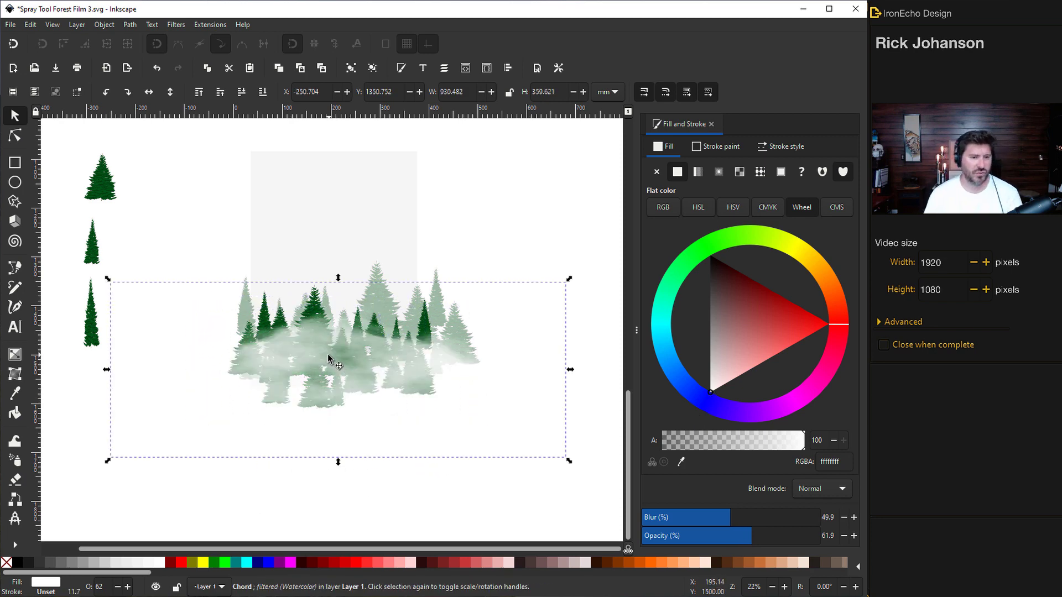
pyautogui.moveTo(313, 340); pyautogui.dragTo(468, 323)
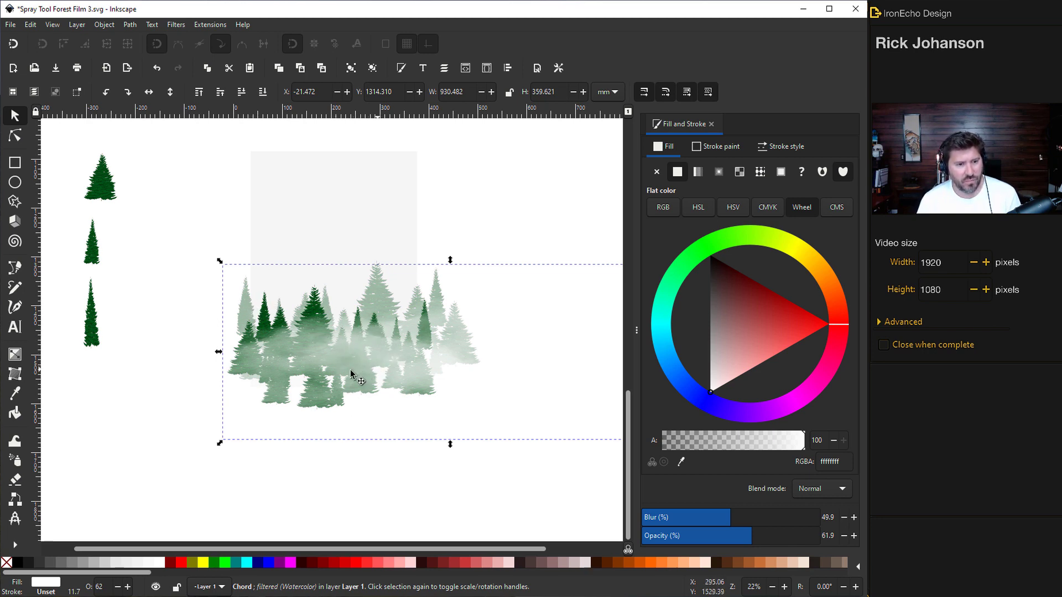
pyautogui.click(350, 508)
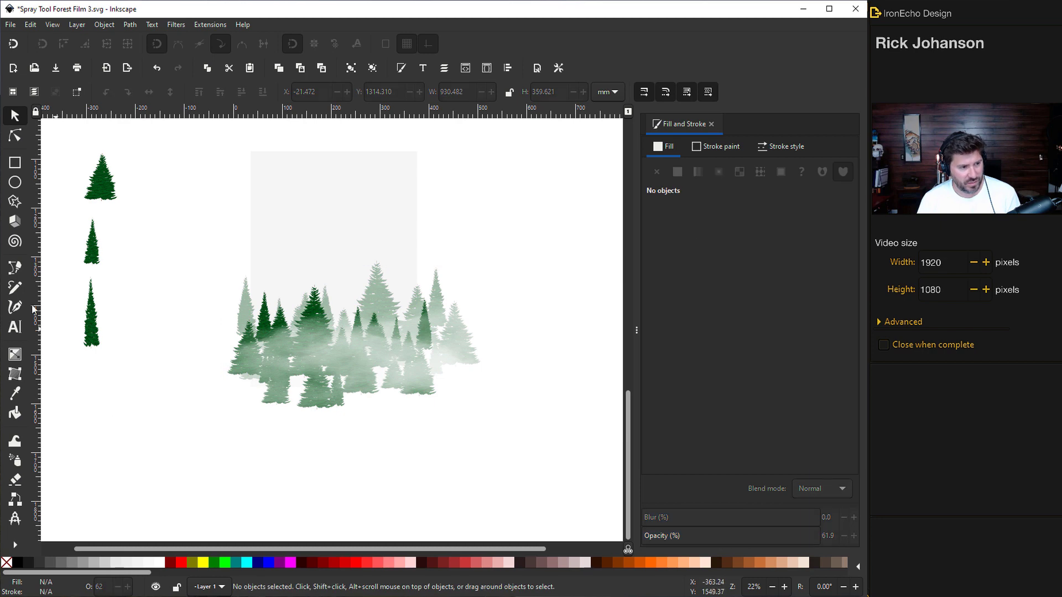
# Draw a new grey-filled ellipse and move it up over the trees
pyautogui.click(15, 181)
pyautogui.moveTo(181, 429)
pyautogui.mouseDown()
pyautogui.moveTo(238, 460)
pyautogui.moveTo(386, 508)
pyautogui.mouseUp()
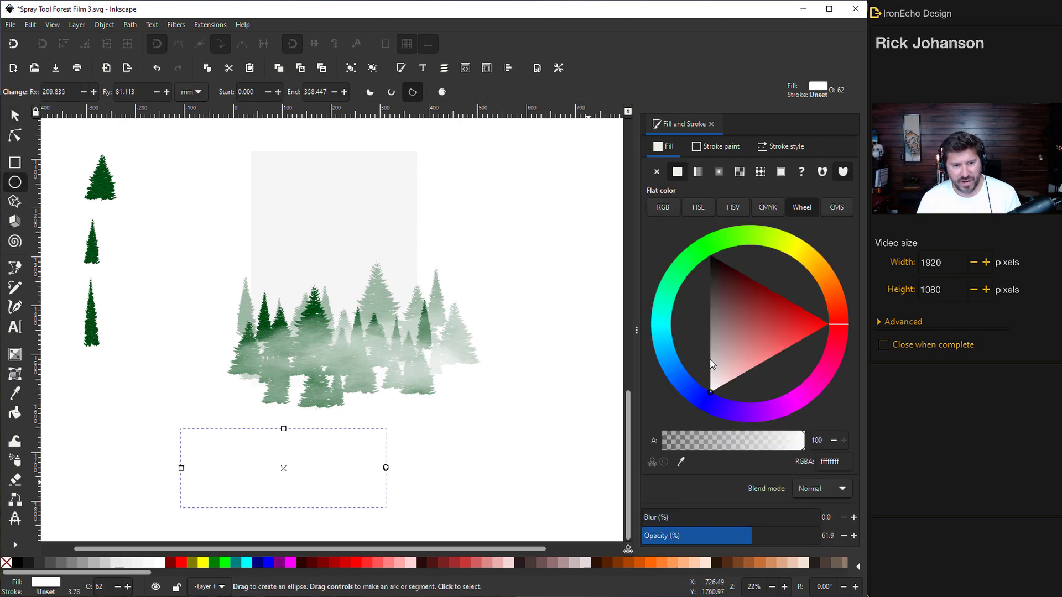
pyautogui.moveTo(712, 365); pyautogui.dragTo(710, 356)
pyautogui.press('s')
pyautogui.moveTo(282, 457); pyautogui.dragTo(330, 317)
# Place the ellipse one step above the bottom, at about 46% opacity, with near-white fill and strong blur
pyautogui.moveTo(740, 541); pyautogui.dragTo(820, 537)
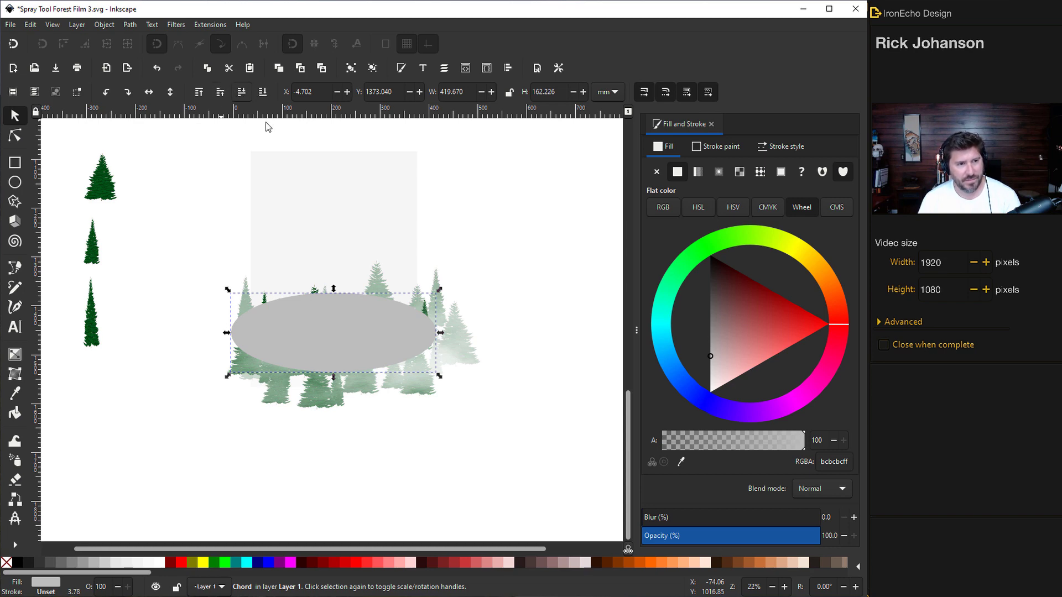
pyautogui.click(263, 91)
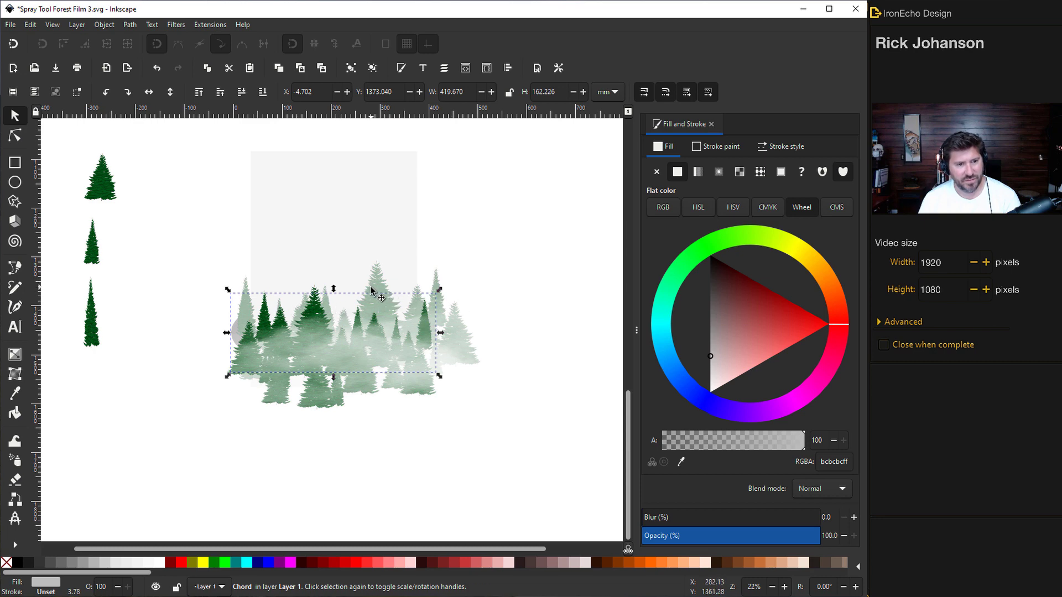
pyautogui.click(220, 91)
pyautogui.moveTo(731, 541); pyautogui.dragTo(723, 540)
pyautogui.moveTo(720, 353); pyautogui.dragTo(698, 384)
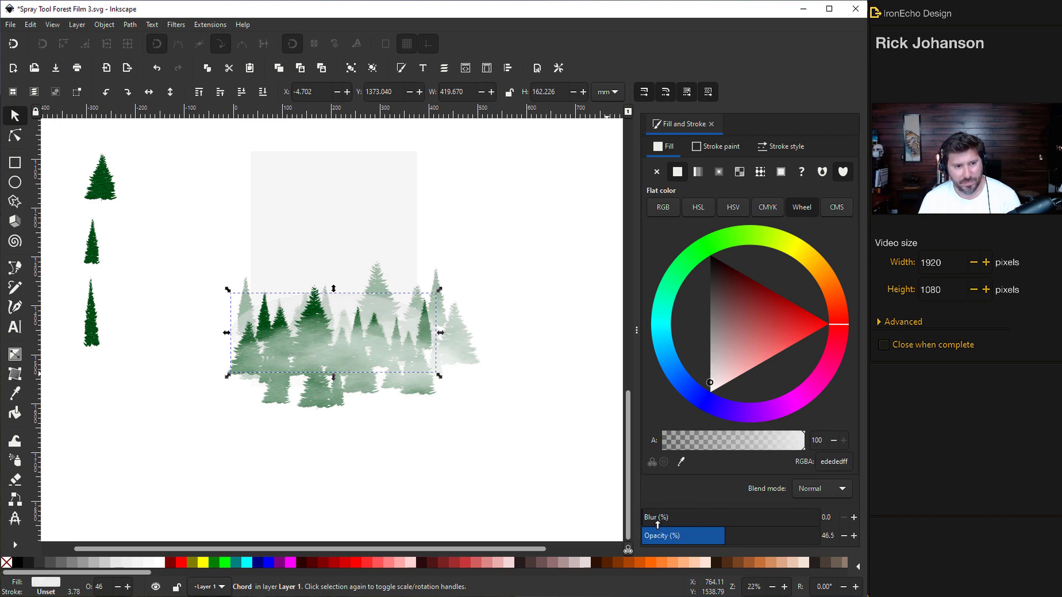
pyautogui.moveTo(659, 525); pyautogui.dragTo(719, 523)
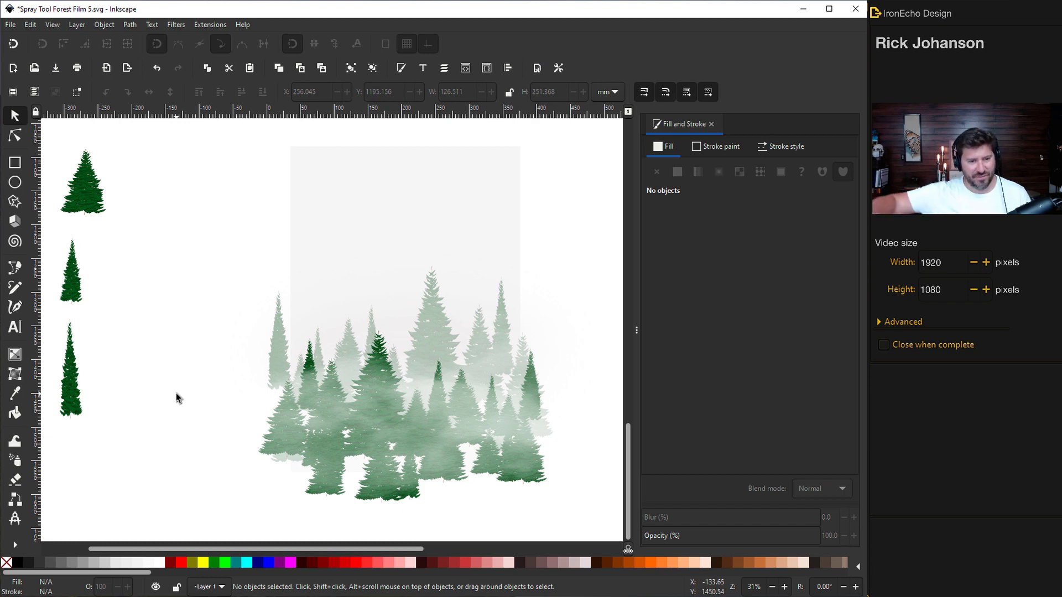
# Duplicate the slender sample pine twice into a three-tree cluster (about 126 × 236 mm) and select it
pyautogui.click(76, 390)
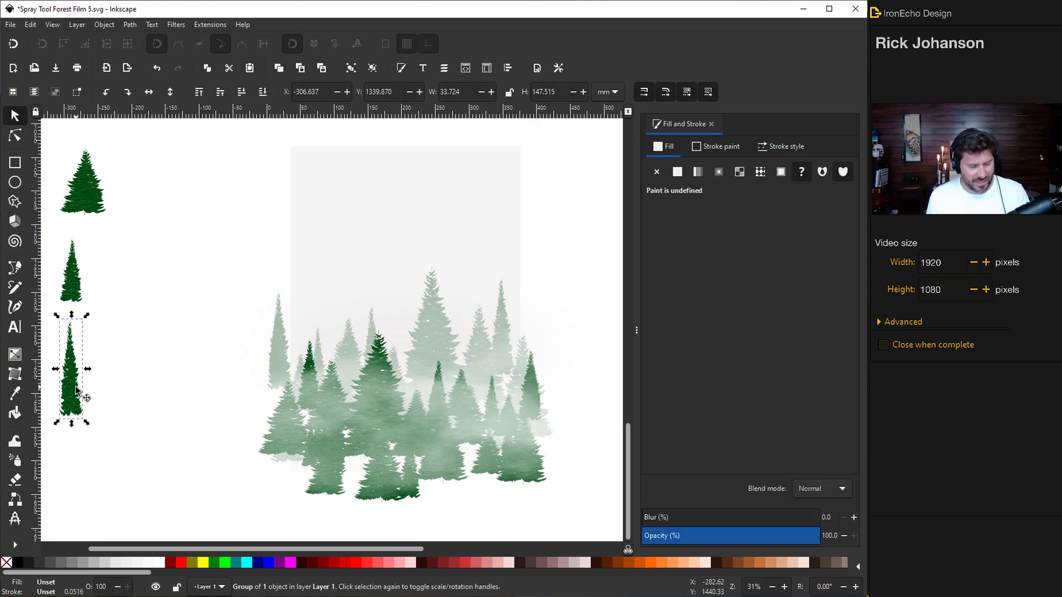
pyautogui.hotkey('ctrl', 'd')
pyautogui.moveTo(75, 390); pyautogui.dragTo(150, 344)
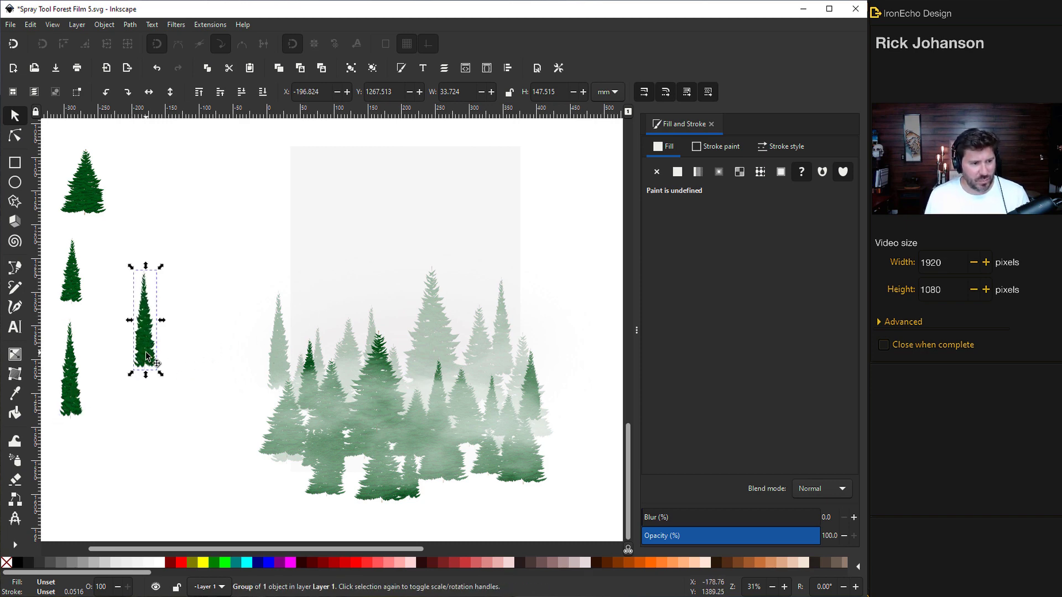
pyautogui.hotkey('ctrl', 'd')
pyautogui.moveTo(167, 358)
pyautogui.mouseDown()
pyautogui.moveTo(187, 379)
pyautogui.moveTo(178, 348)
pyautogui.mouseUp()
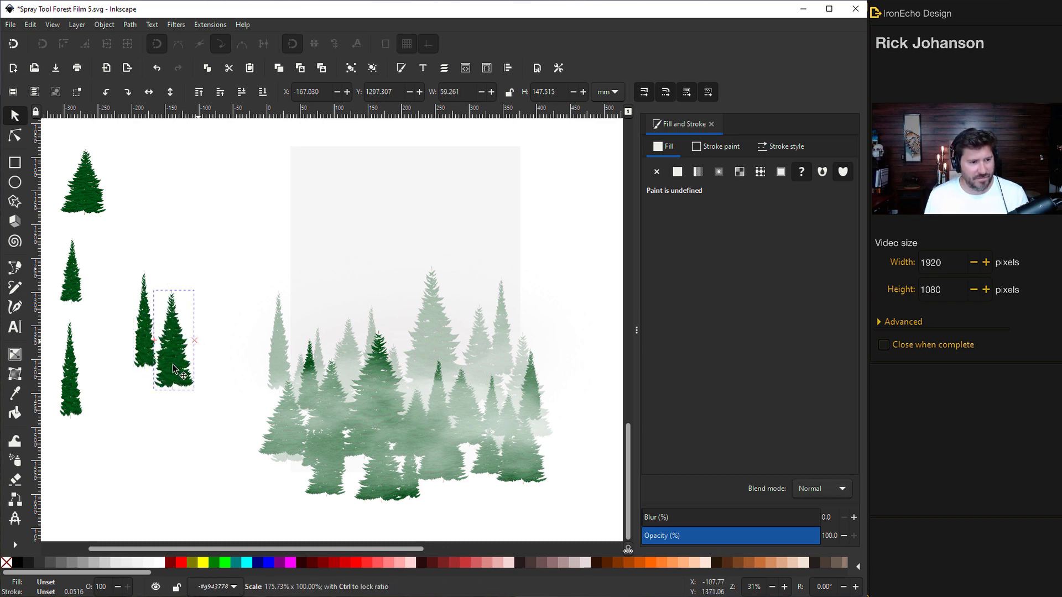
pyautogui.click(85, 264)
pyautogui.moveTo(107, 237); pyautogui.dragTo(197, 365)
pyautogui.moveTo(234, 443); pyautogui.dragTo(236, 443)
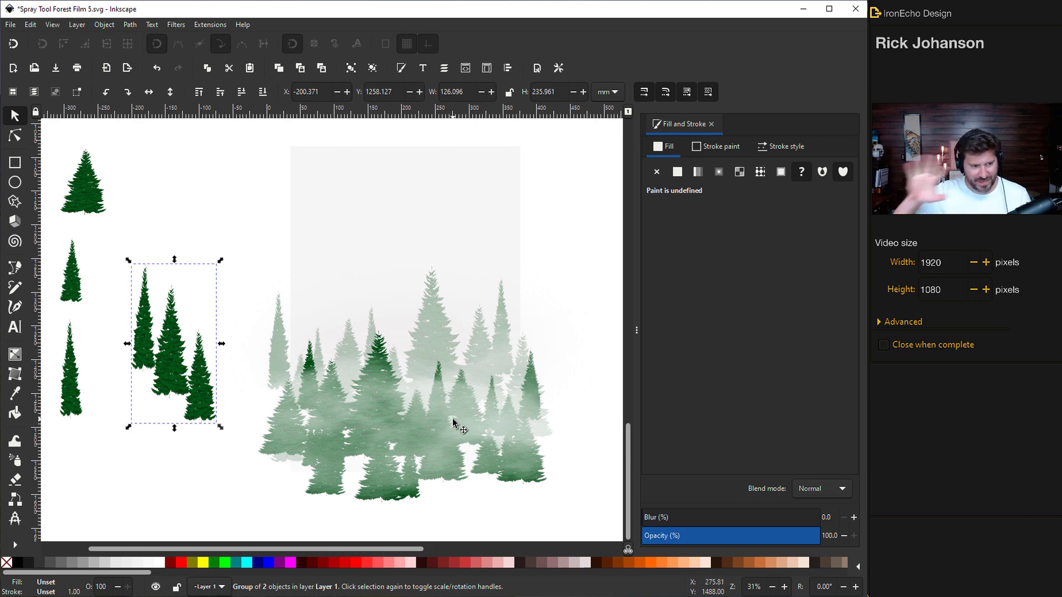
# Set the pine cluster to 7.7% opacity, move it onto the background, and stretch it to about 130 × 284 mm
pyautogui.click(649, 539)
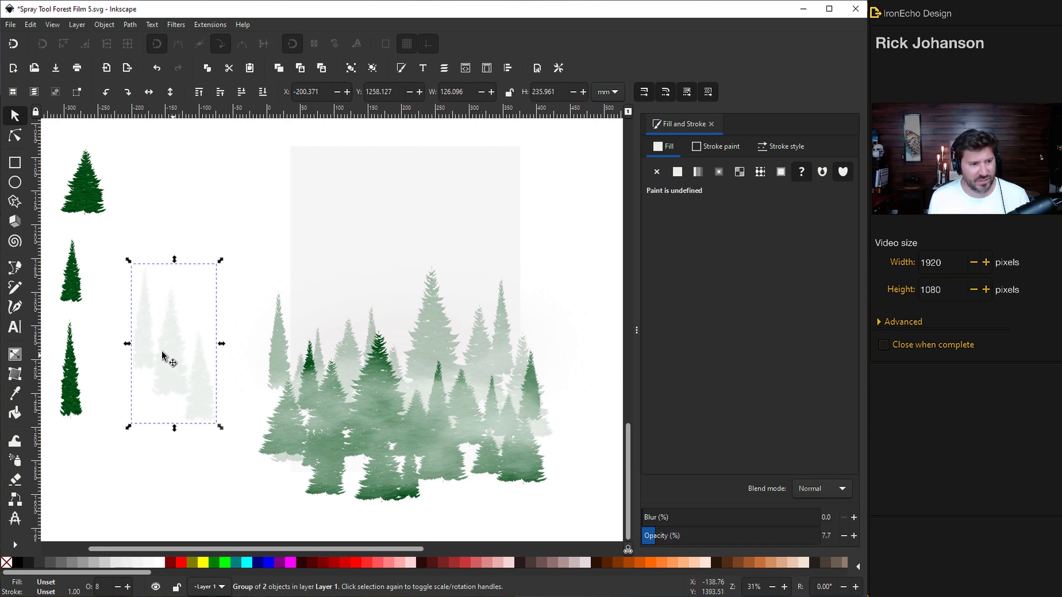
pyautogui.moveTo(174, 356); pyautogui.dragTo(331, 365)
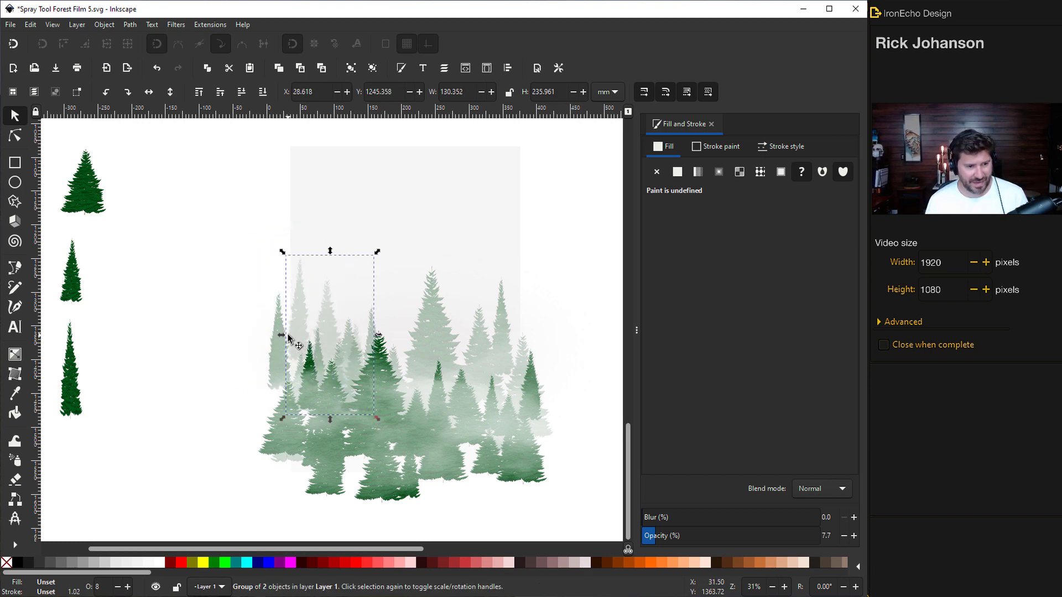
pyautogui.moveTo(287, 335); pyautogui.dragTo(148, 280)
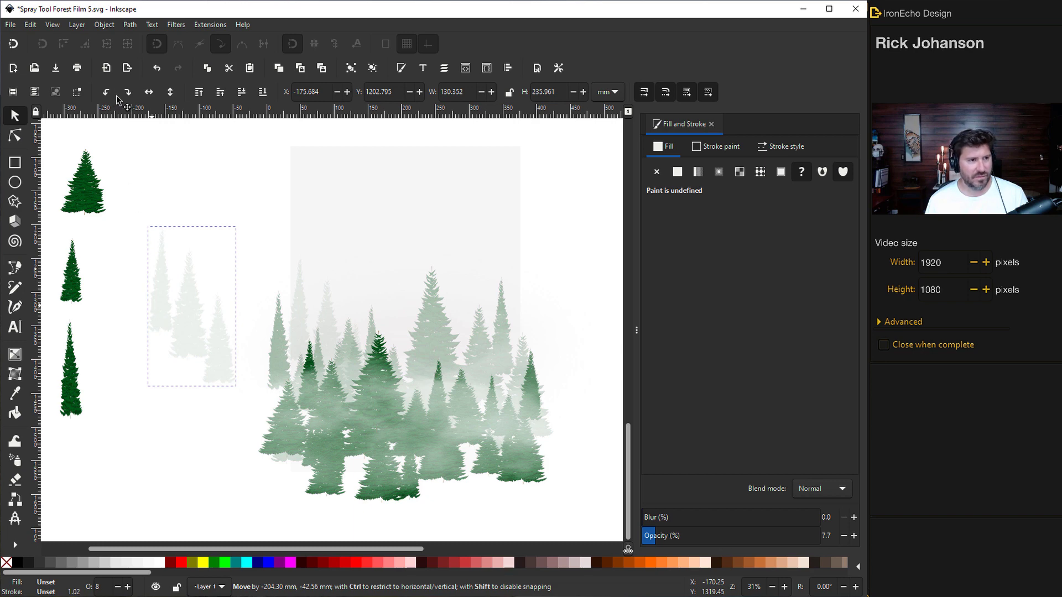
pyautogui.moveTo(119, 98); pyautogui.dragTo(119, 99)
pyautogui.moveTo(184, 259); pyautogui.dragTo(518, 275)
pyautogui.moveTo(492, 215)
pyautogui.mouseDown()
pyautogui.moveTo(493, 185)
pyautogui.moveTo(487, 219)
pyautogui.mouseUp()
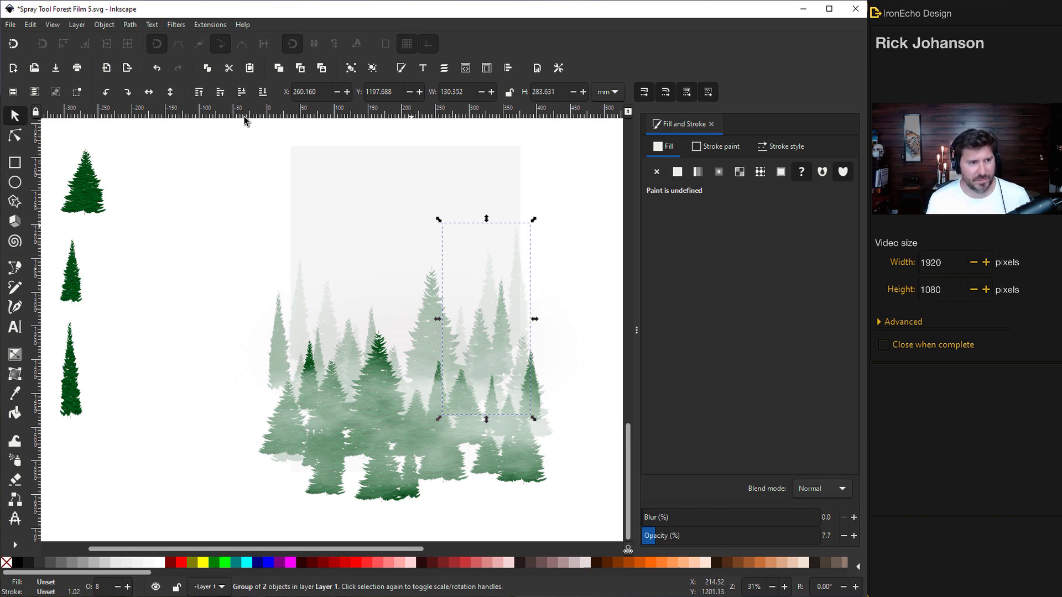
# Restack the faint cluster so it sits just above the grey background
pyautogui.click(262, 92)
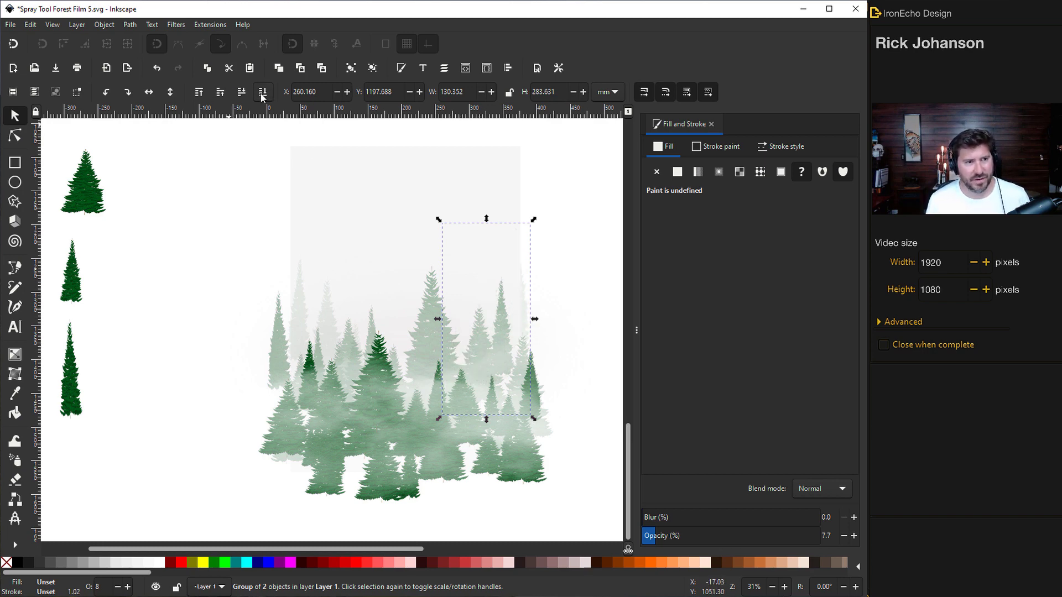
pyautogui.click(220, 92)
pyautogui.click(574, 341)
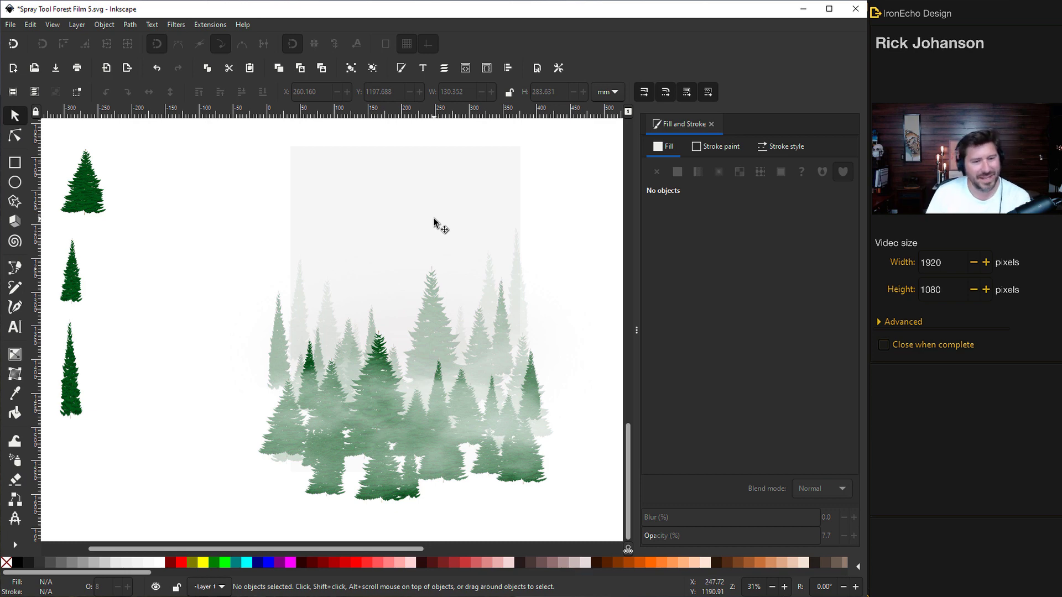
# Undo the accidental stretch of the grey background rectangle
pyautogui.click(396, 201)
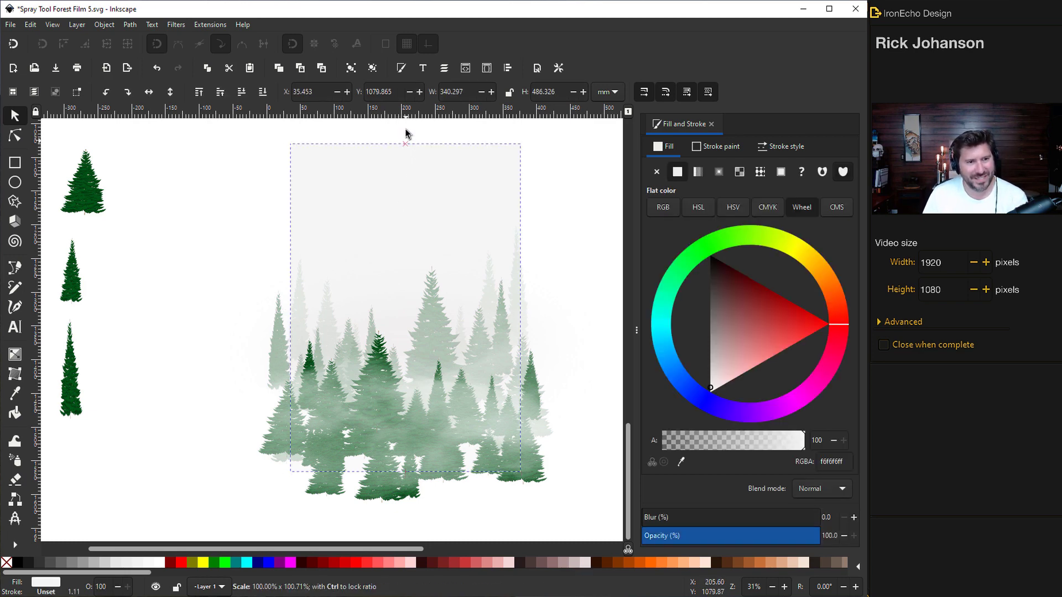
pyautogui.click(240, 248)
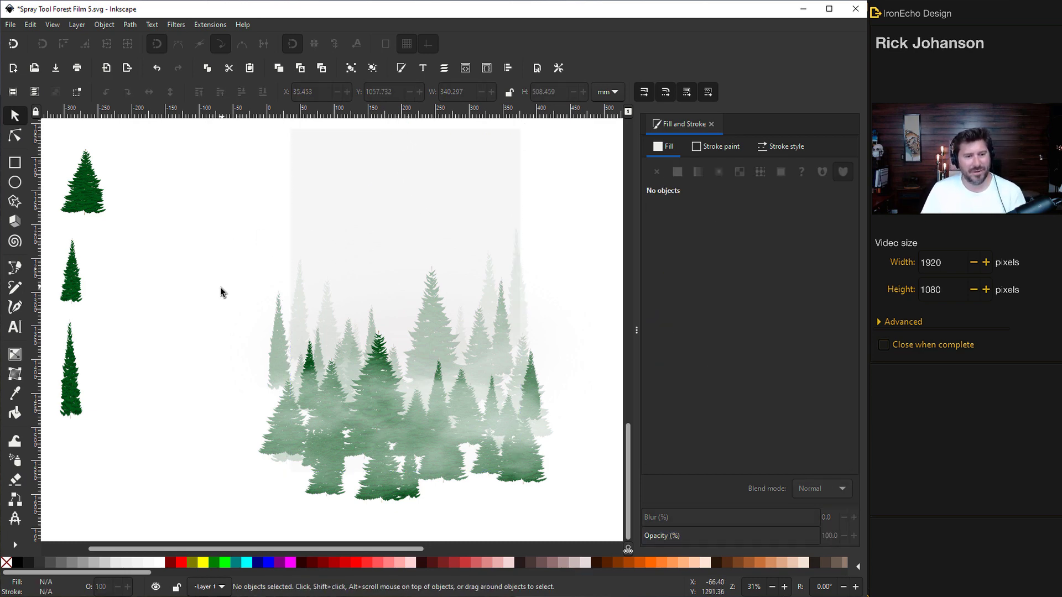
pyautogui.scroll(2, 220, 287)
pyautogui.keyDown('ctrl'); pyautogui.scroll(-2, 216, 292); pyautogui.keyUp('ctrl')
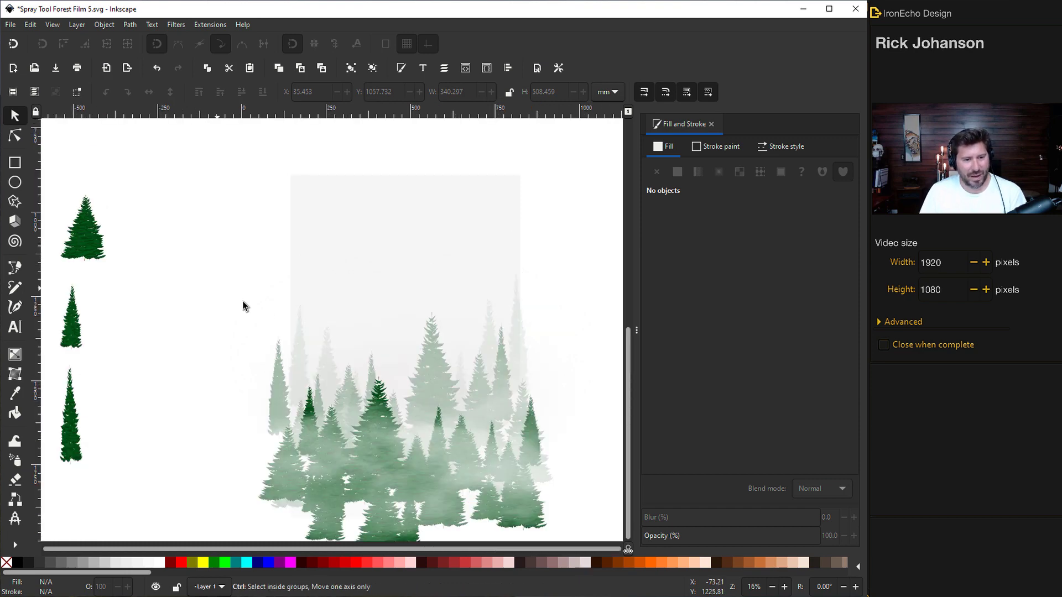
pyautogui.hotkey('ctrl', 'z')
# Select the background and forest rows, excluding the three sample firs, and group the 9 objects
pyautogui.moveTo(162, 190); pyautogui.dragTo(491, 493)
pyautogui.moveTo(549, 548); pyautogui.dragTo(603, 540)
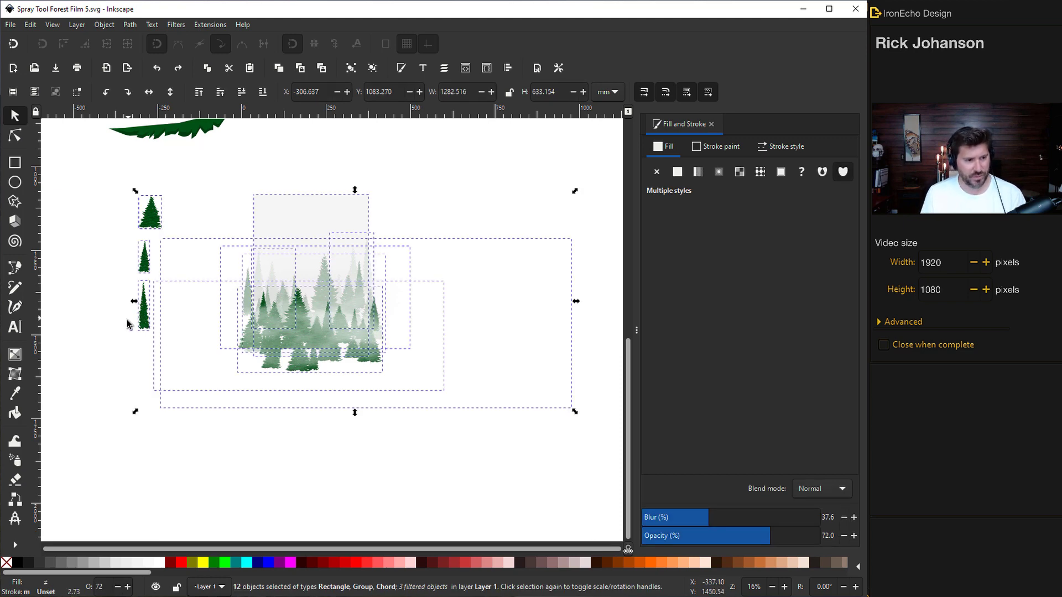
pyautogui.keyDown('shift'); pyautogui.click(145, 320); pyautogui.keyUp('shift')
pyautogui.keyDown('shift'); pyautogui.click(145, 260); pyautogui.keyUp('shift')
pyautogui.keyDown('shift'); pyautogui.click(160, 224); pyautogui.keyUp('shift')
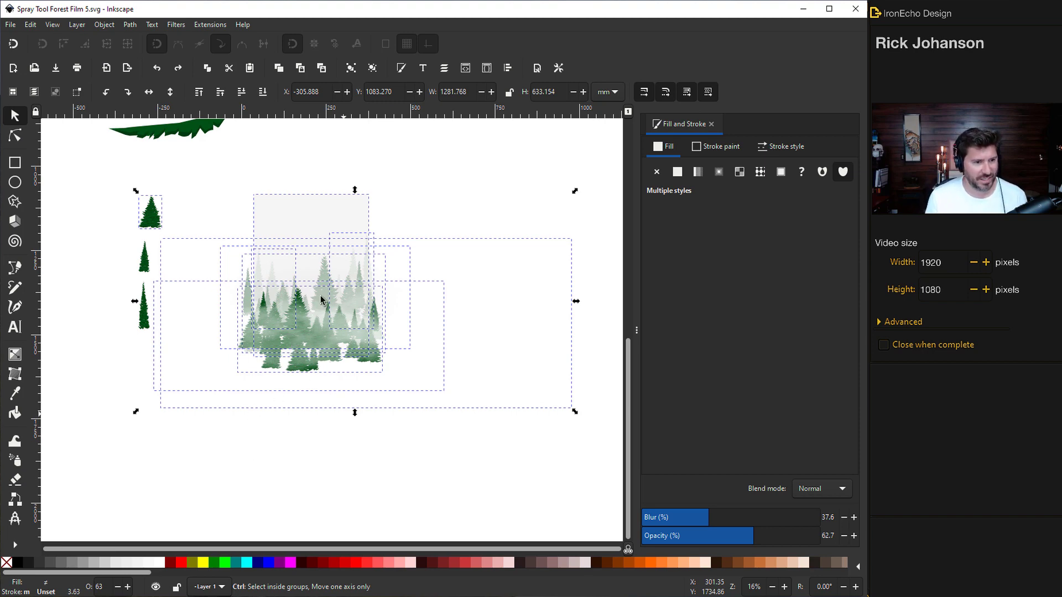
pyautogui.hotkey('ctrl', 'g')
pyautogui.scroll(2, 293, 243)
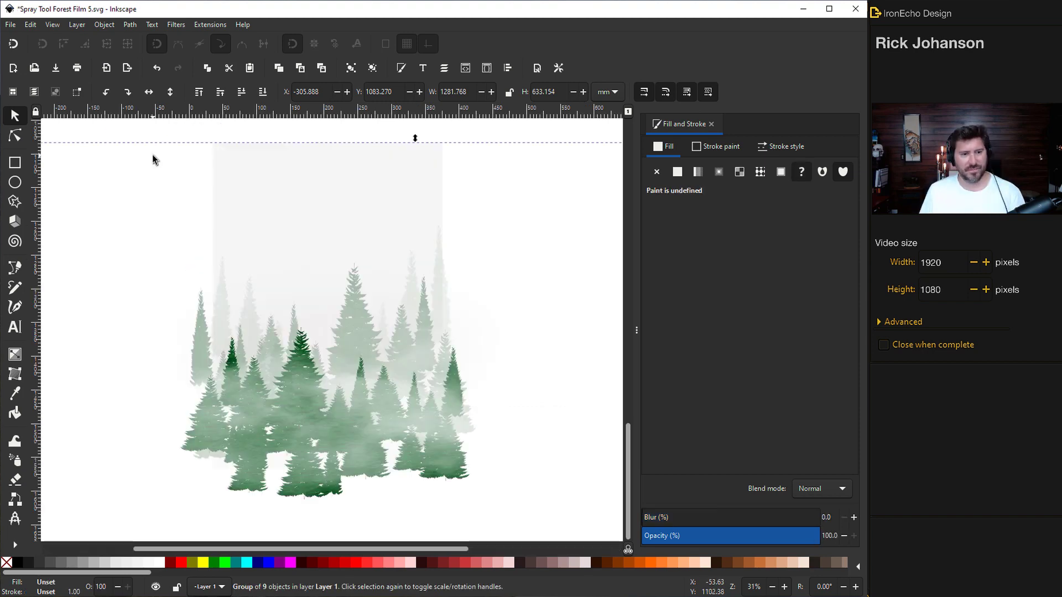
# Draw a pale pink portrait rectangle and fit it over the forest, about 339 × 460 mm
pyautogui.click(18, 166)
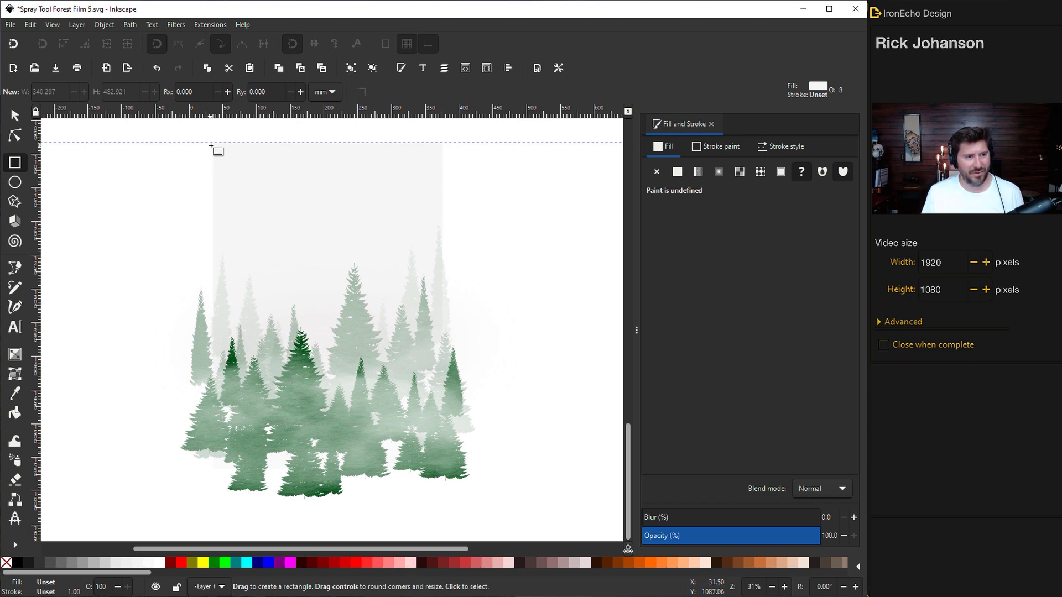
pyautogui.moveTo(212, 143)
pyautogui.mouseDown()
pyautogui.moveTo(463, 481)
pyautogui.moveTo(435, 481)
pyautogui.moveTo(413, 447)
pyautogui.mouseUp()
pyautogui.moveTo(747, 369); pyautogui.dragTo(787, 348)
pyautogui.press('s')
pyautogui.moveTo(241, 174); pyautogui.dragTo(246, 183)
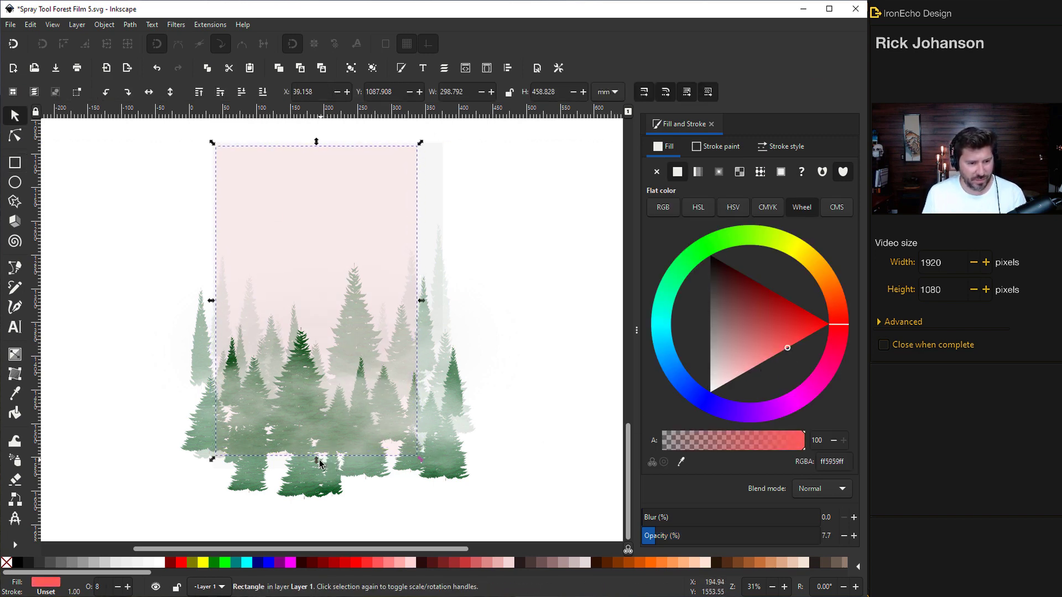
pyautogui.moveTo(316, 459); pyautogui.dragTo(315, 449)
pyautogui.moveTo(422, 294); pyautogui.dragTo(441, 295)
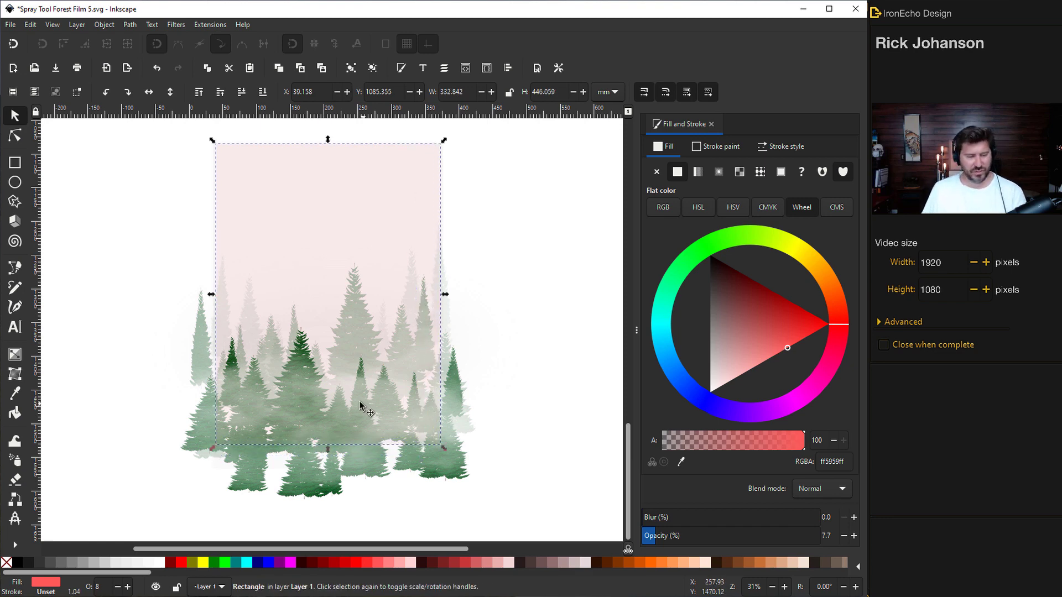
# Clip the forest group to the rectangle with Object > Clip > Set
pyautogui.keyDown('shift'); pyautogui.click(205, 353); pyautogui.keyUp('shift')
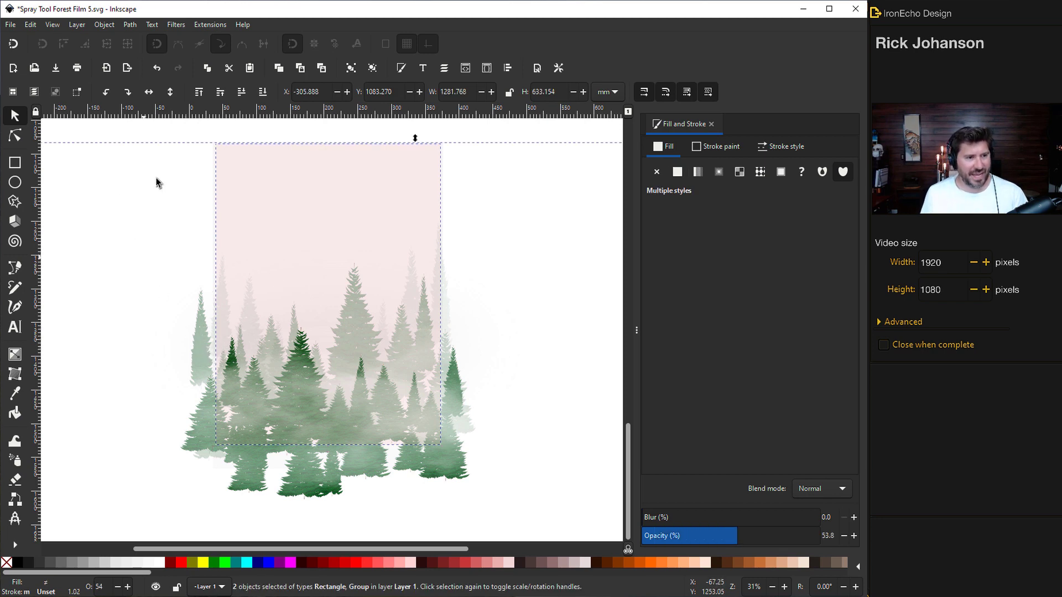
pyautogui.click(111, 24)
pyautogui.moveTo(133, 164)
pyautogui.click(300, 167)
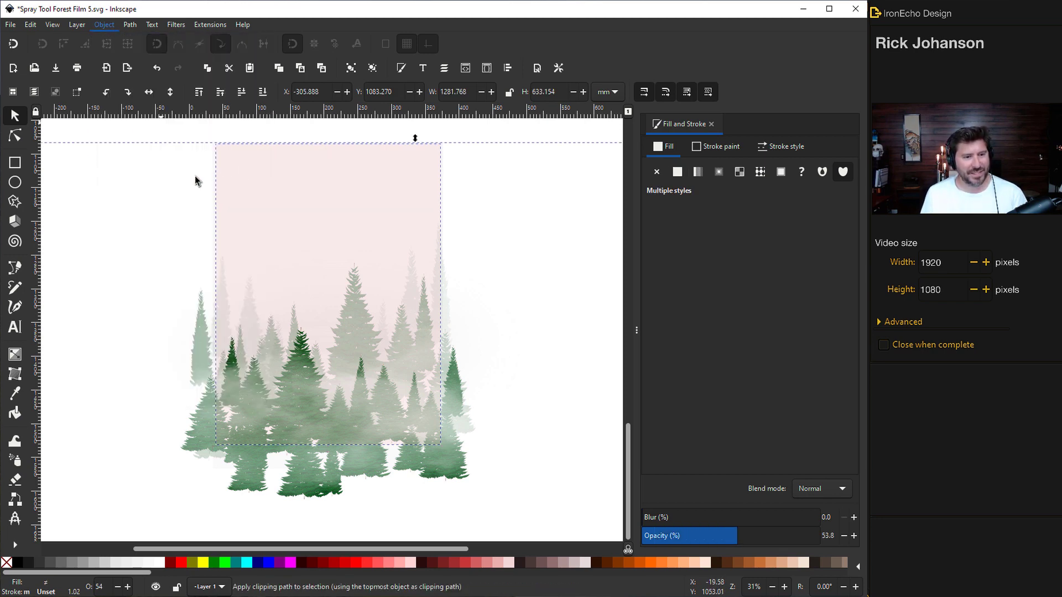
pyautogui.press('5')
pyautogui.click(509, 414)
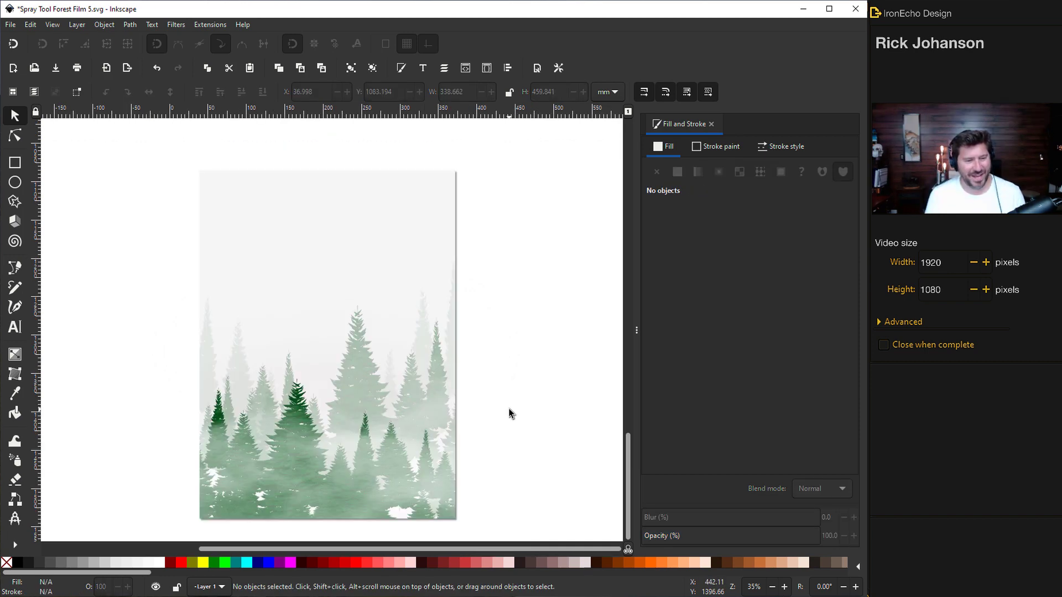